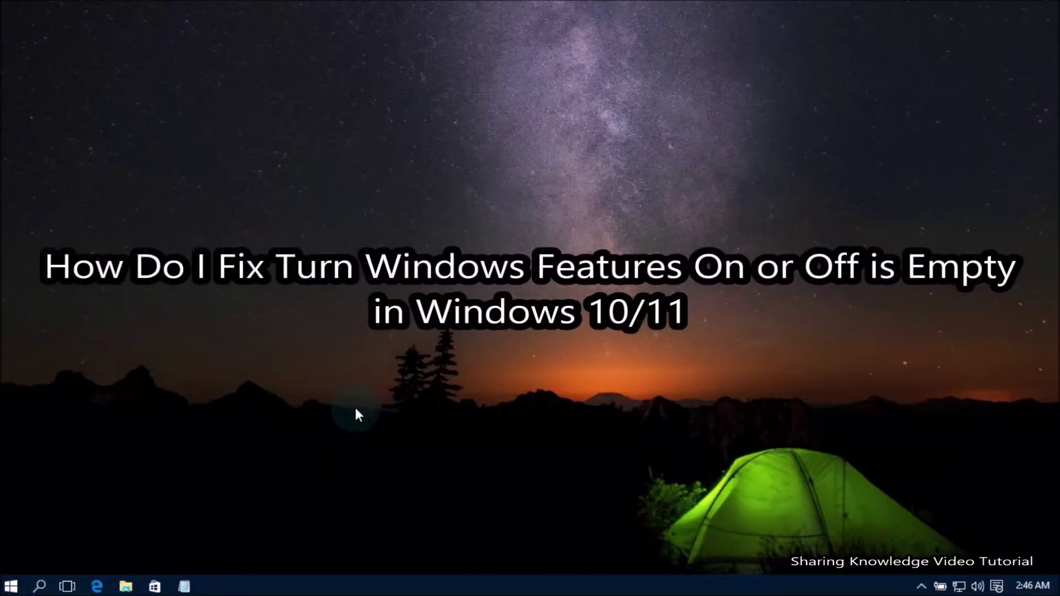
- From Control Panel > Programs, open Turn Windows features on or off, see the empty list, and close both
key(super+r)
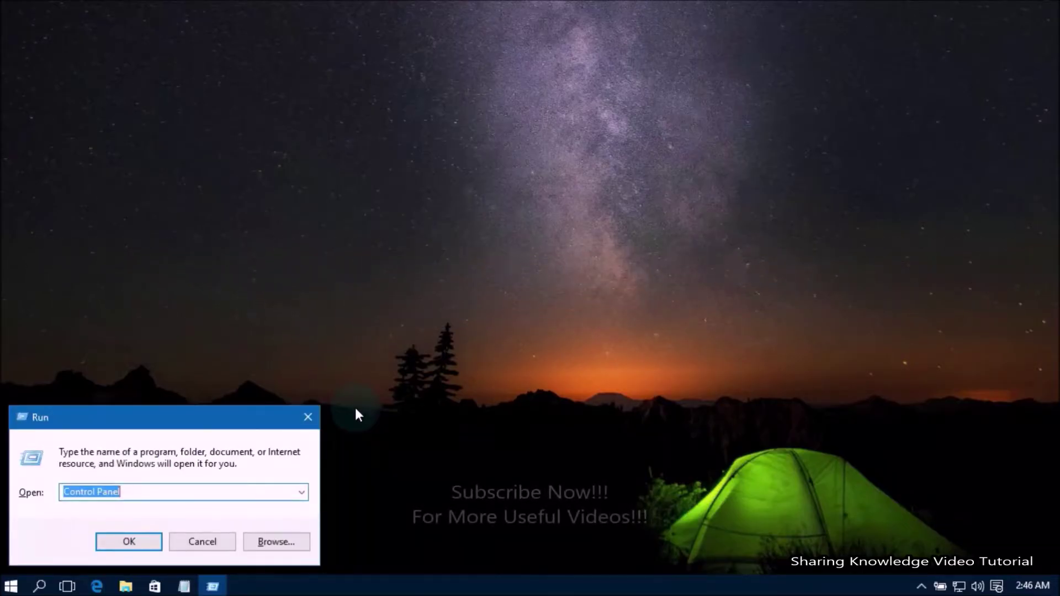
key(Return)
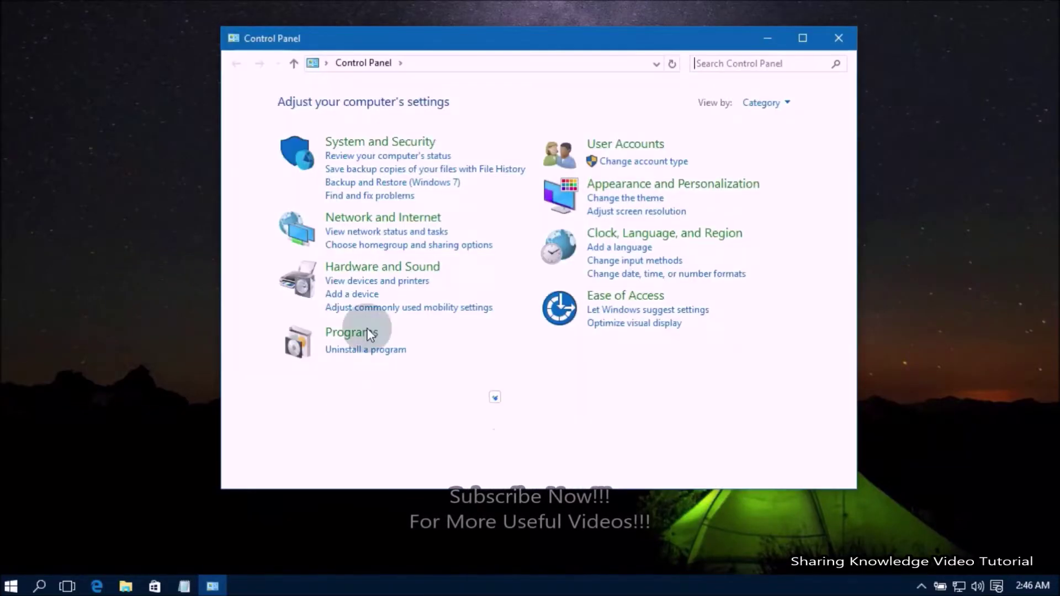
click(351, 333)
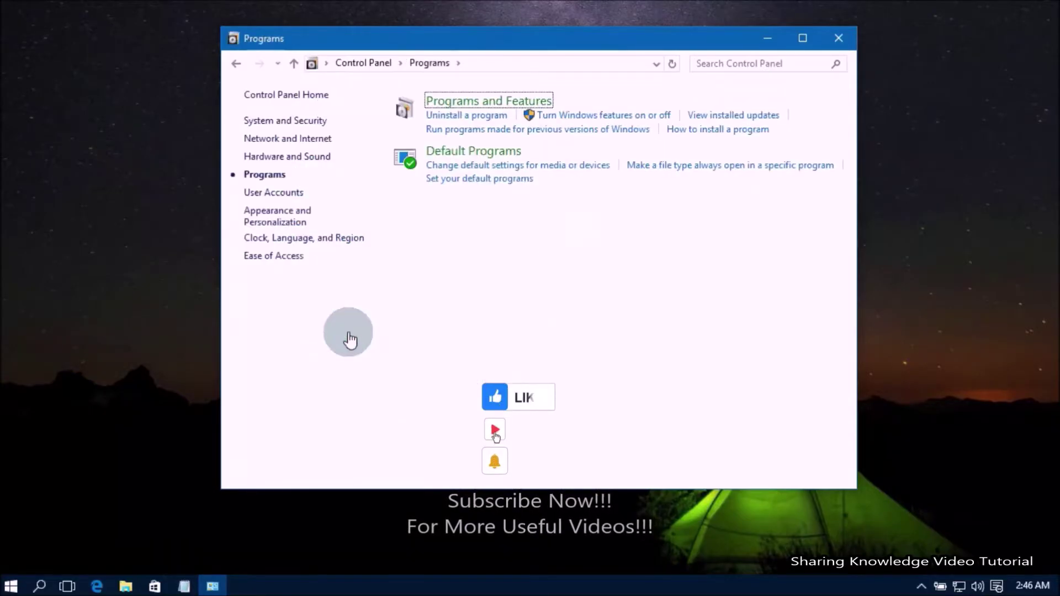
click(577, 116)
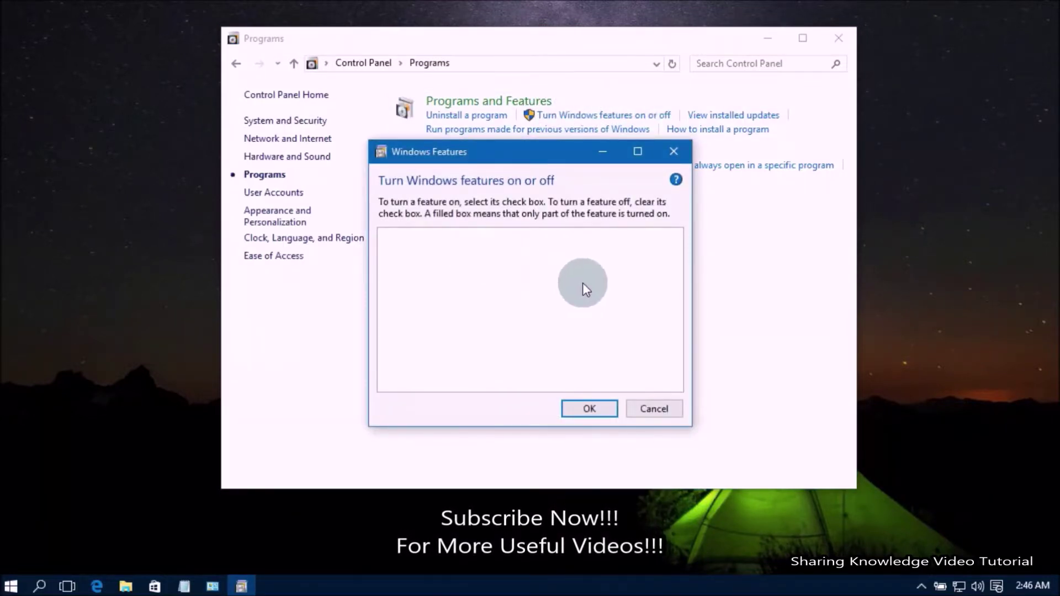
click(647, 408)
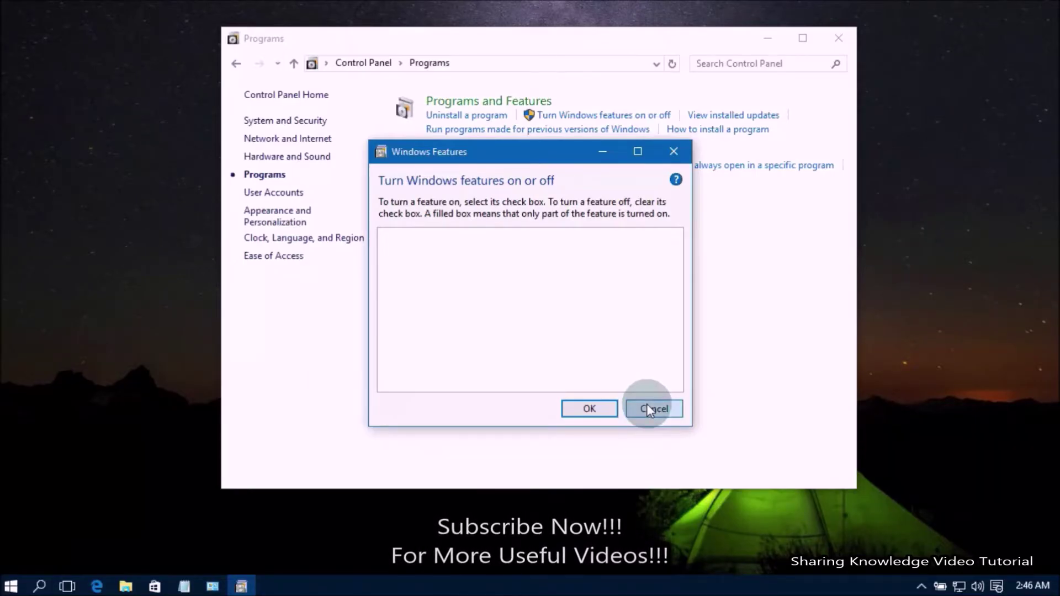
click(839, 37)
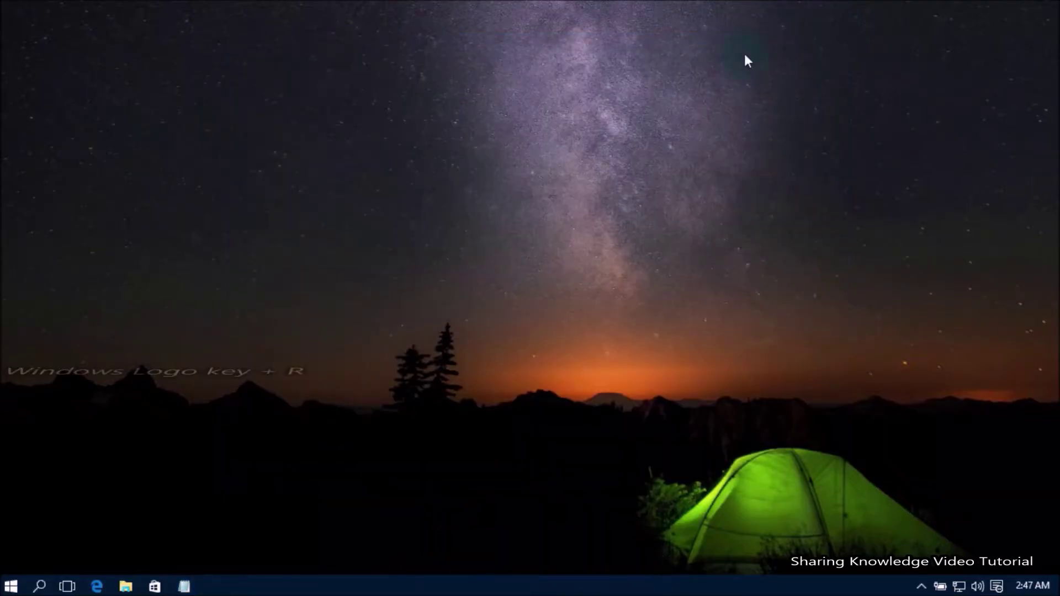
- Run optionalfeatures.exe and close the Windows Features window after finding its list still empty
key(super+r)
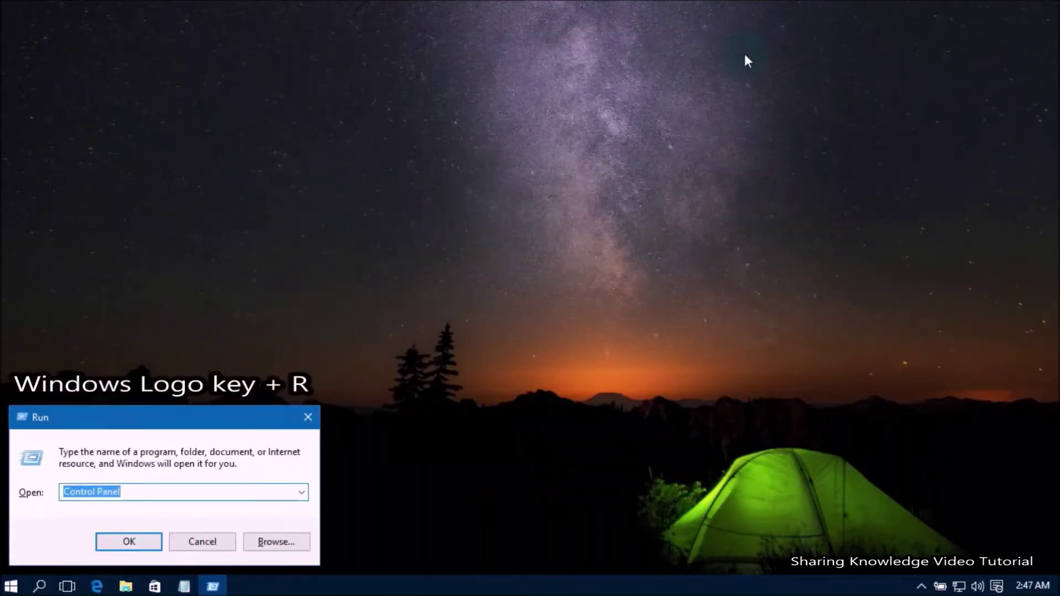
text(optionalfeatures.exe)
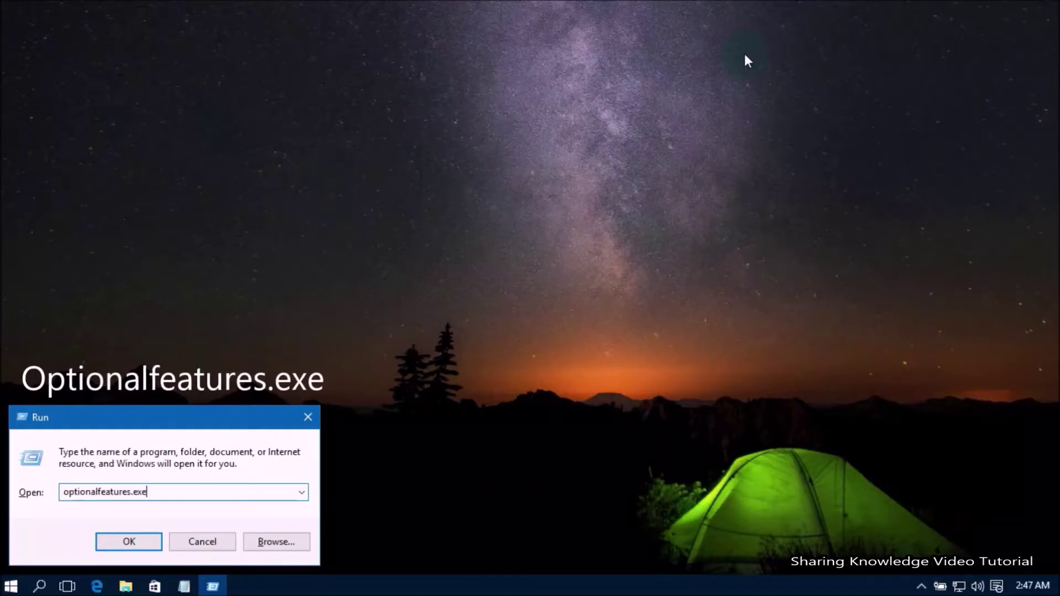
key(Return)
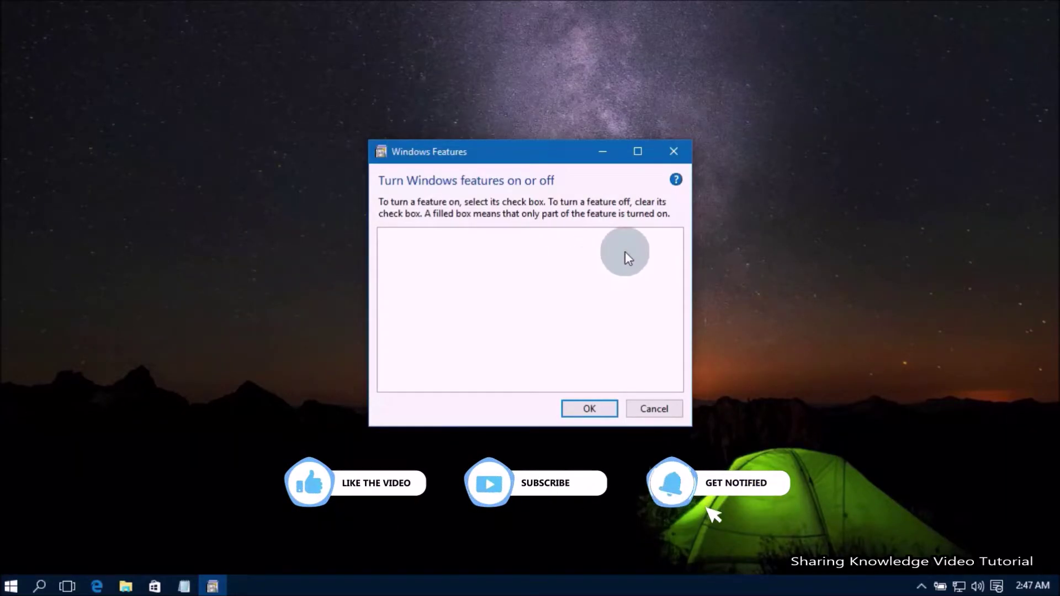
click(672, 157)
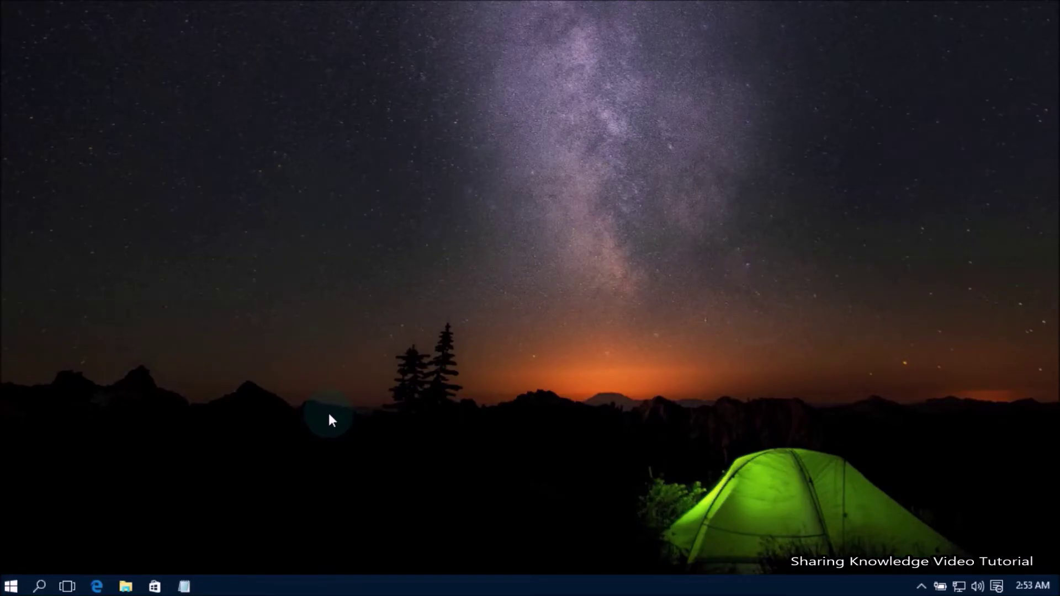
key(super+r)
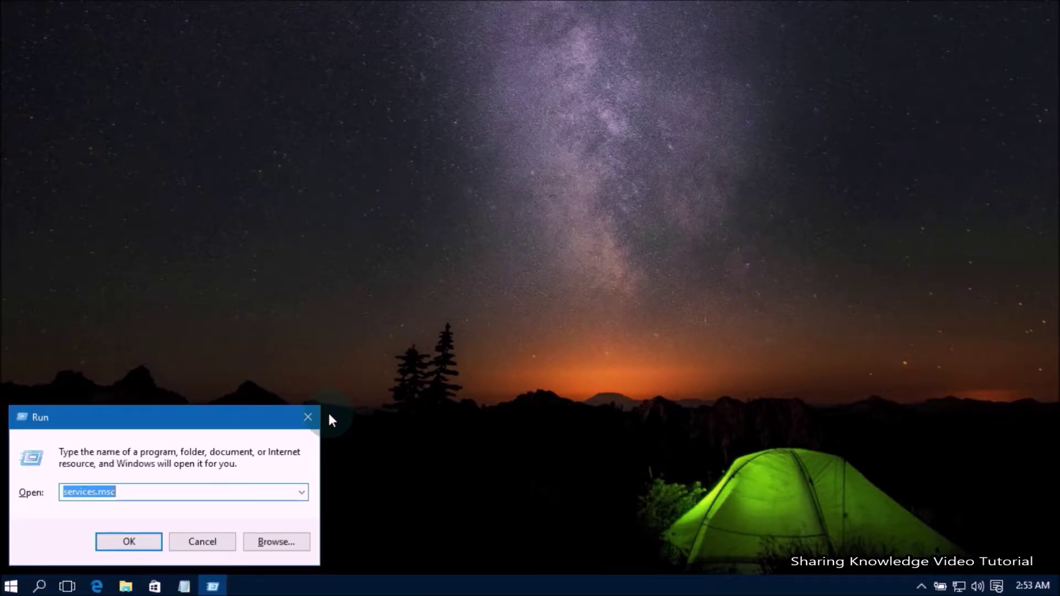
- Launch services.msc and open the Windows Mobile Hotspot Service properties
text(services.msc)
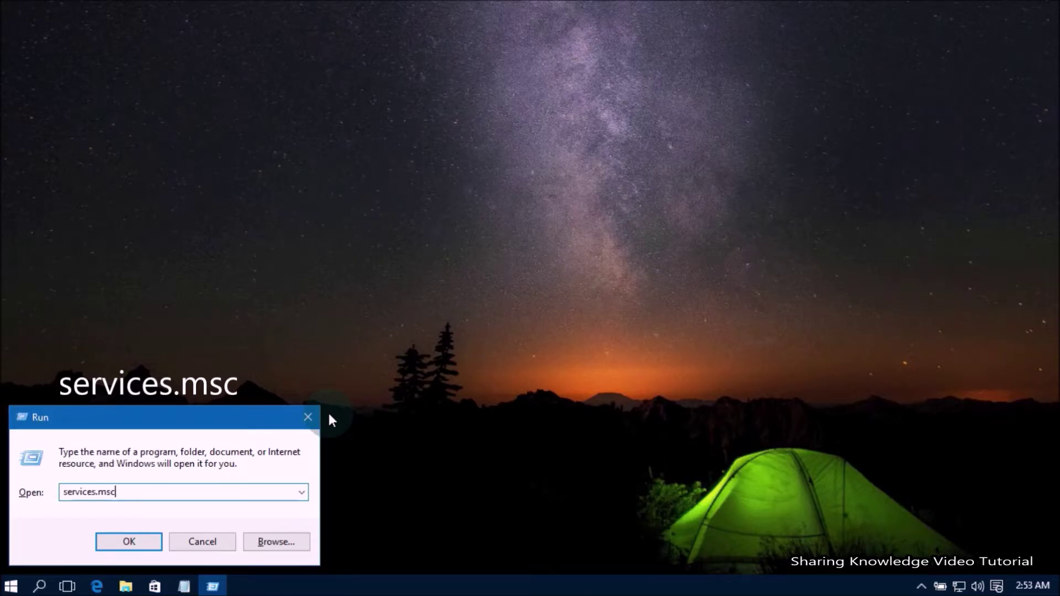
key(Return)
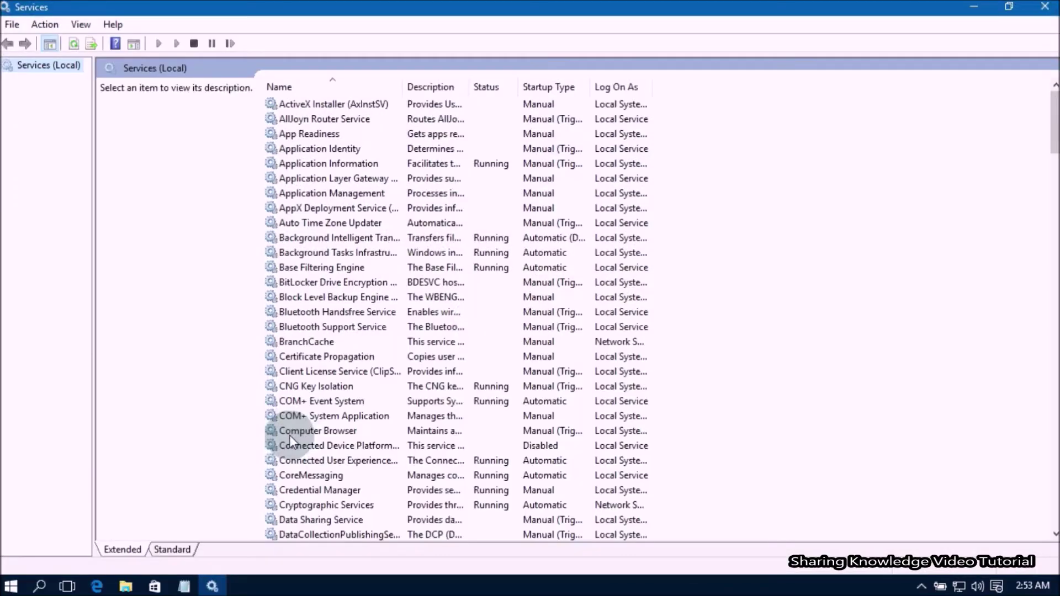
drag(1054, 130, 1052, 513)
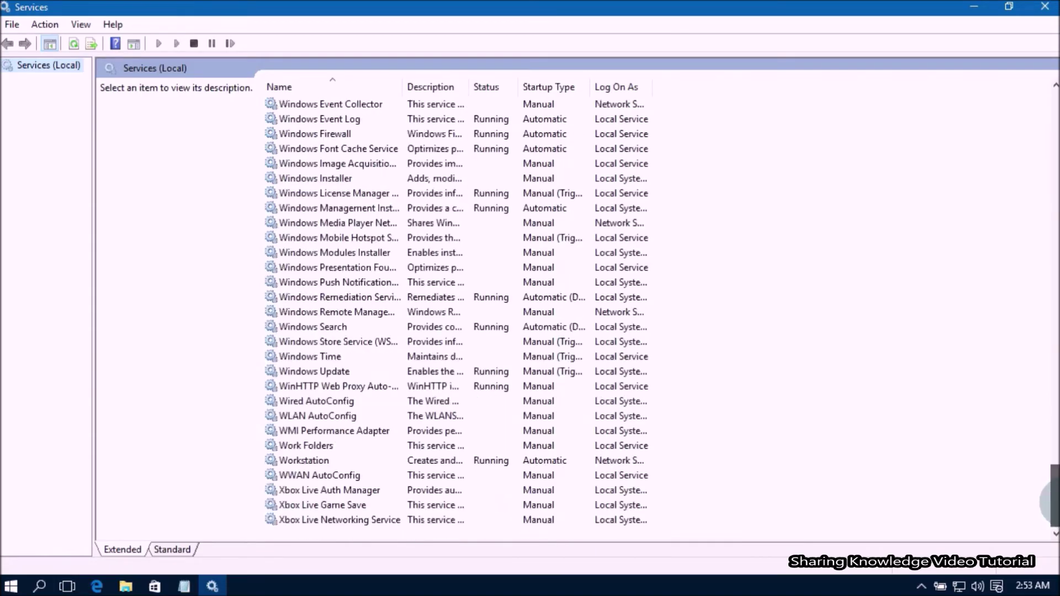
double_click(339, 237)
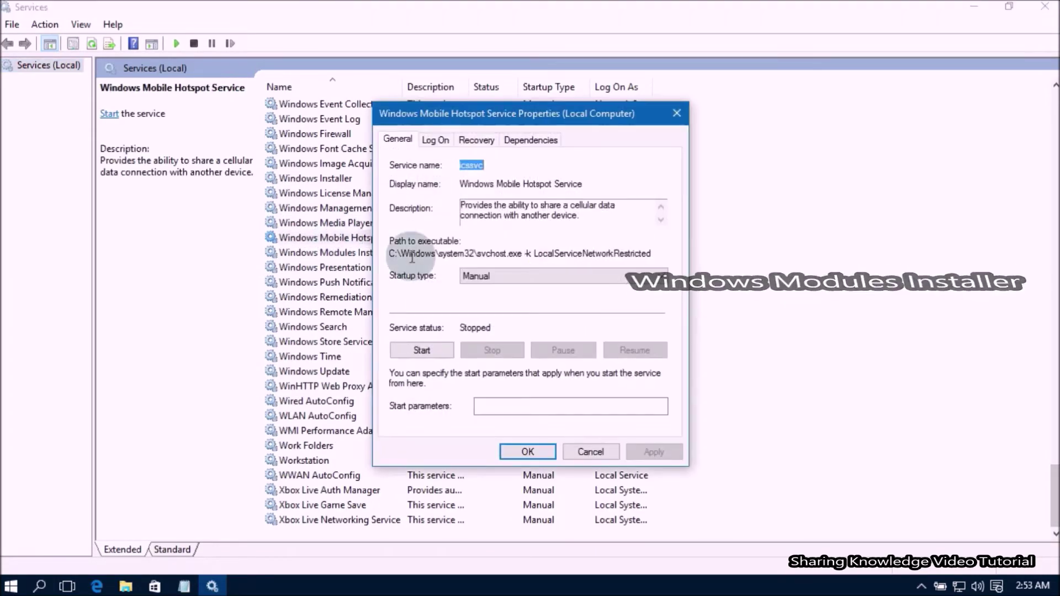
- Set the service's startup type to Automatic, apply, start it, and close Services
click(511, 276)
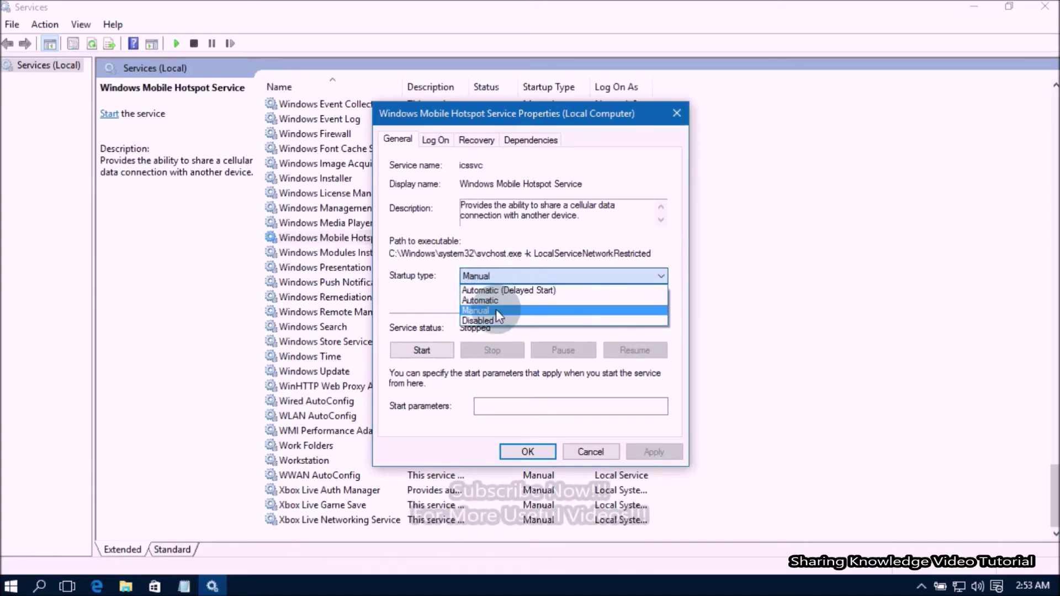
click(486, 321)
click(509, 280)
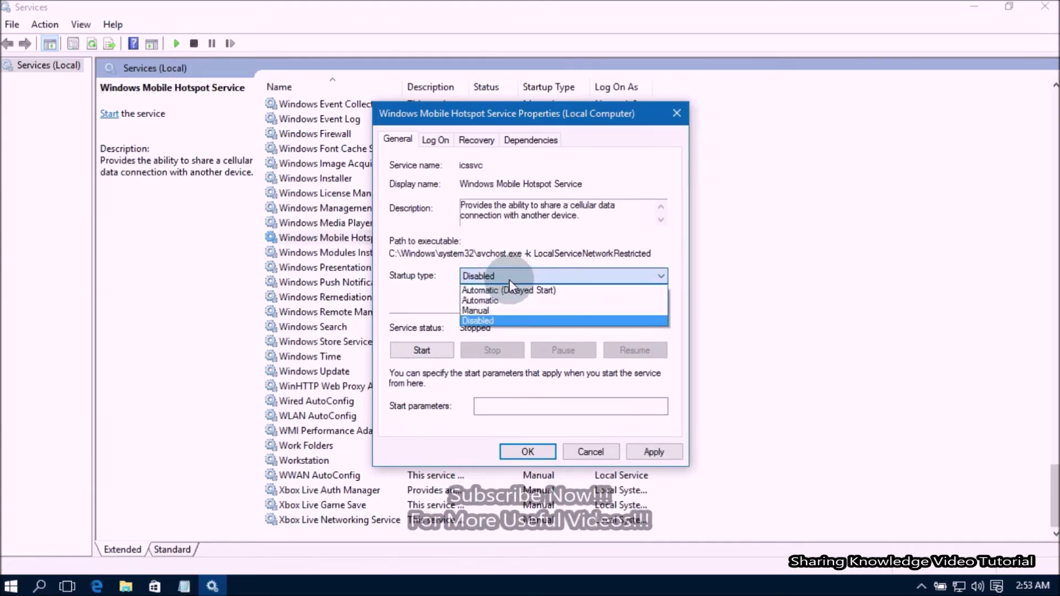
click(493, 310)
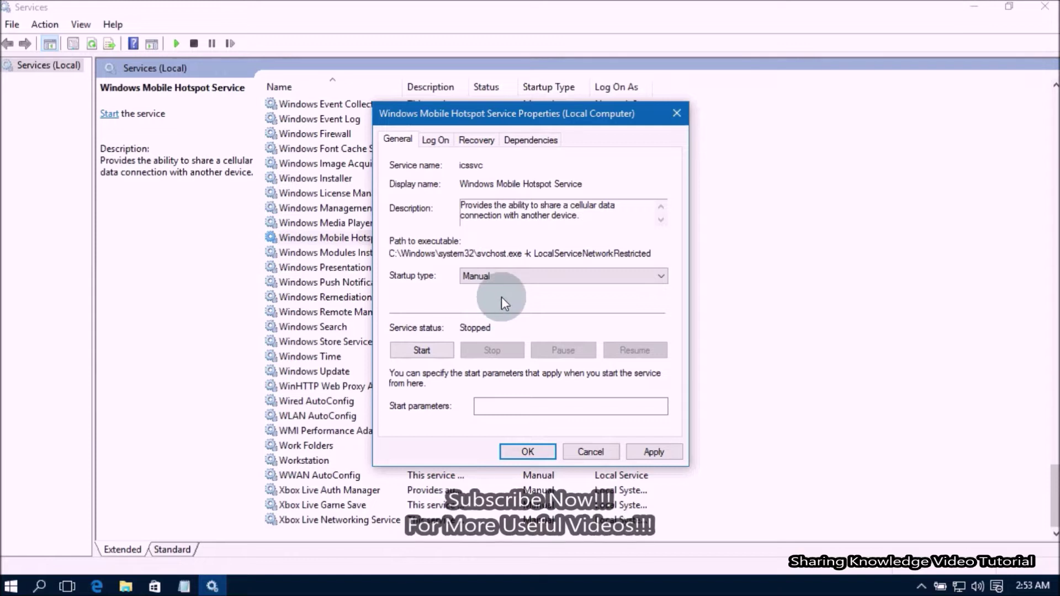
click(519, 277)
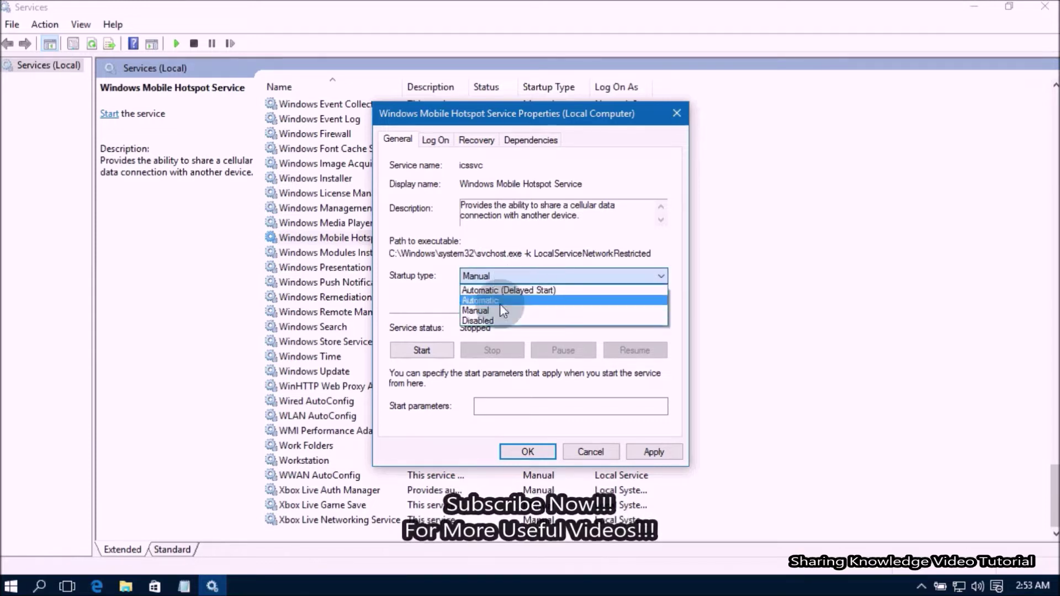
click(498, 301)
click(651, 452)
click(420, 352)
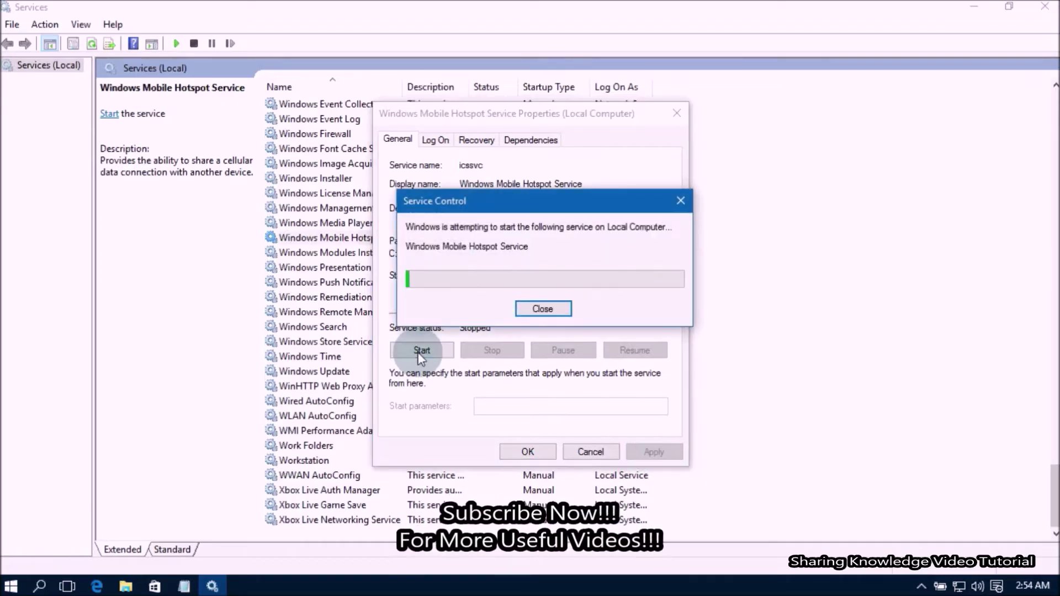
click(533, 451)
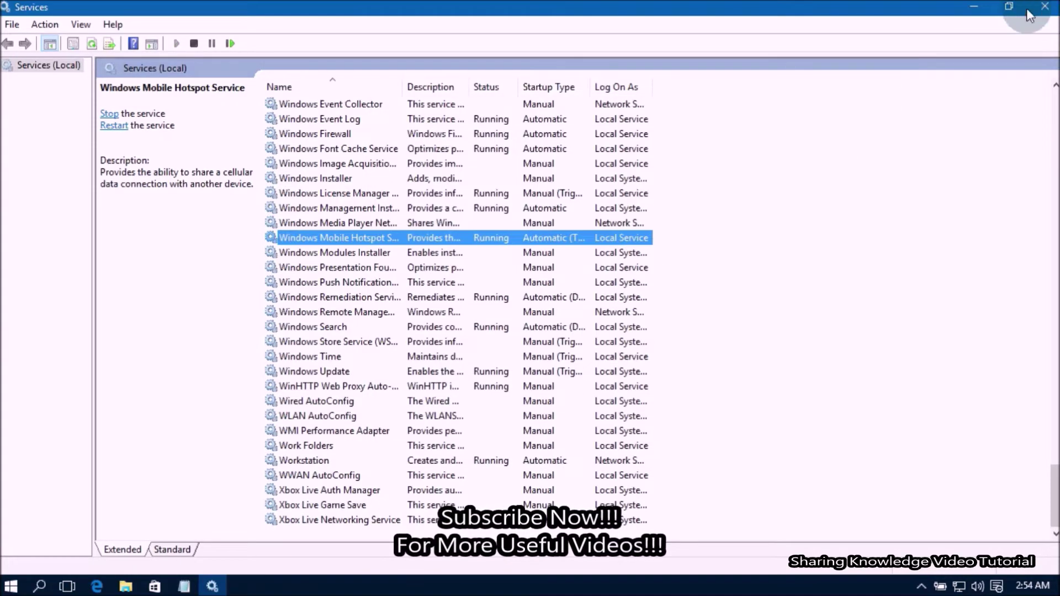
click(1045, 6)
key(super+r)
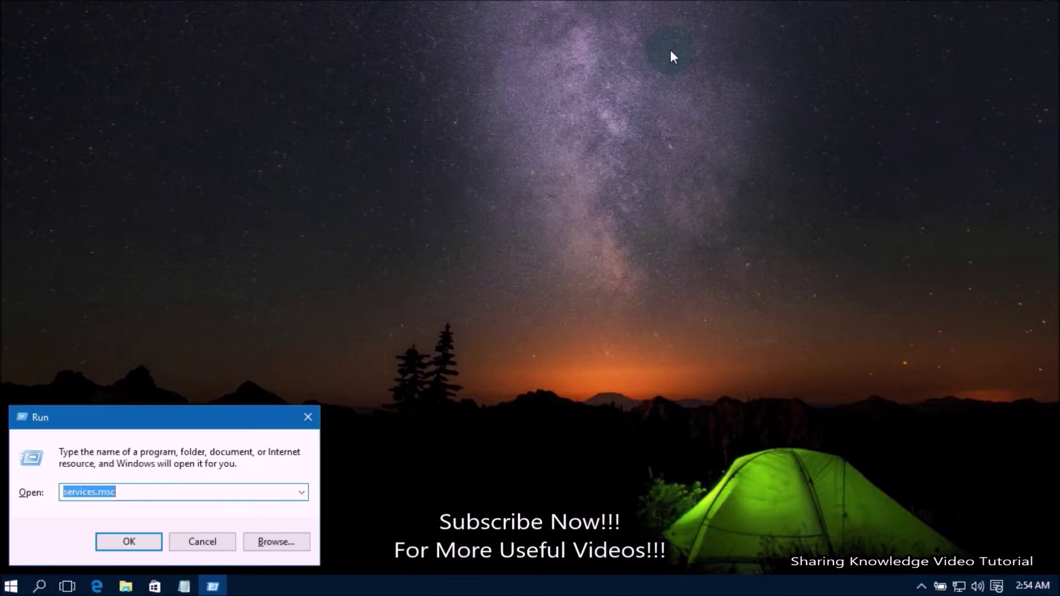
- Rerun optionalfeatures.exe from Run history and confirm .NET Framework 3.5 and Internet Explorer 11 now appear
click(301, 491)
click(254, 516)
key(Return)
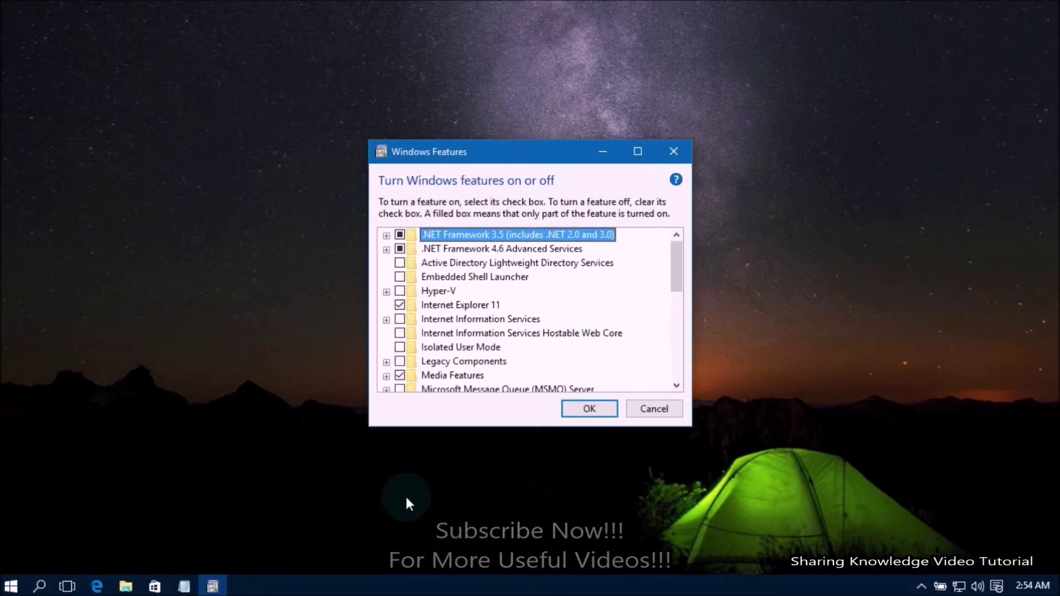
click(582, 408)
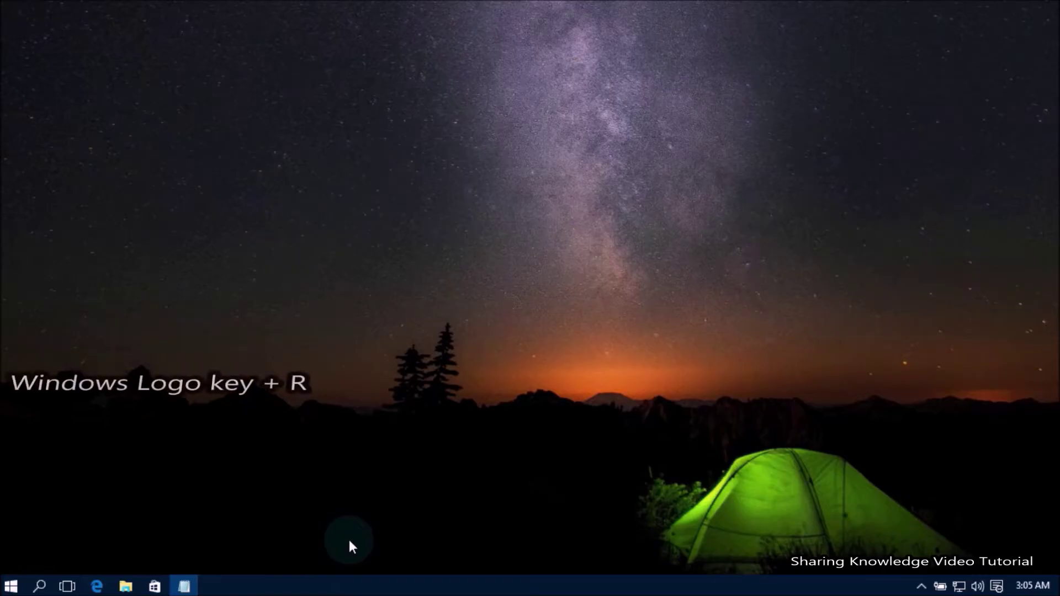
- Launch gpedit.msc and browse to User Configuration > Administrative Templates > Control Panel > Programs
key(super+r)
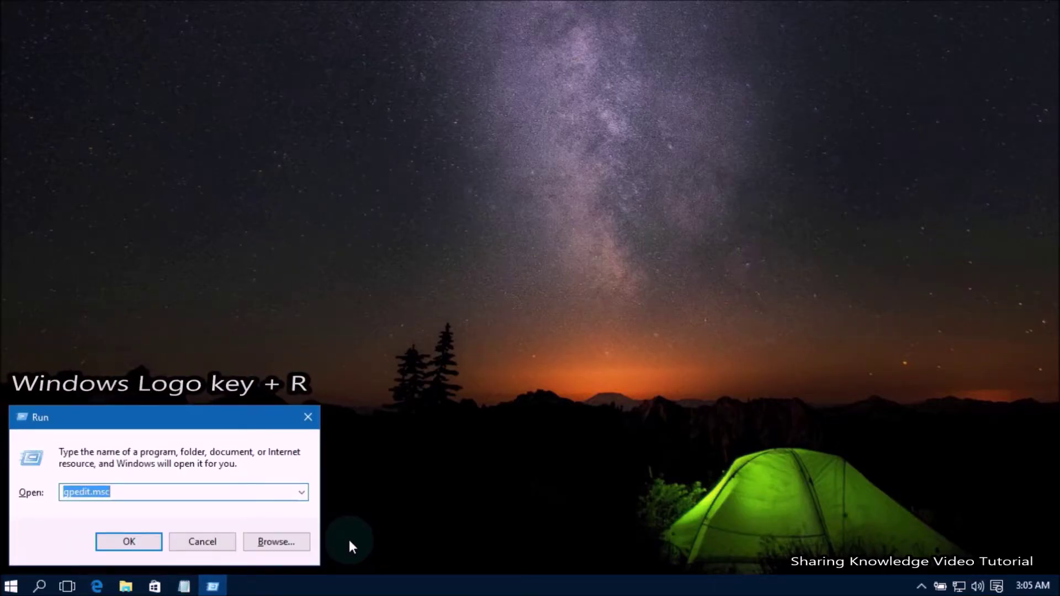
text(gpedit.msc)
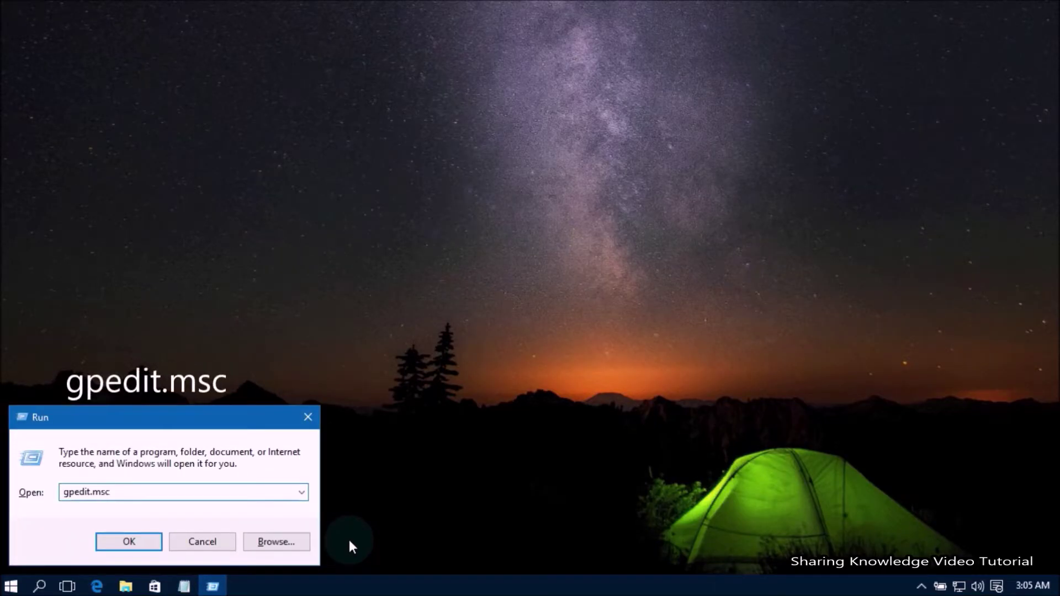
key(Return)
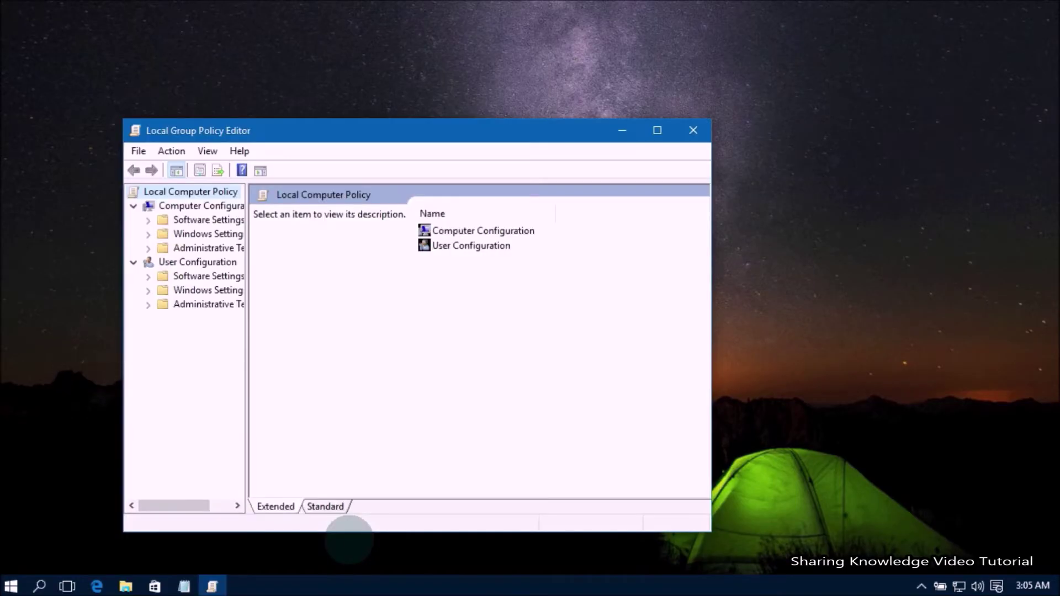
click(647, 138)
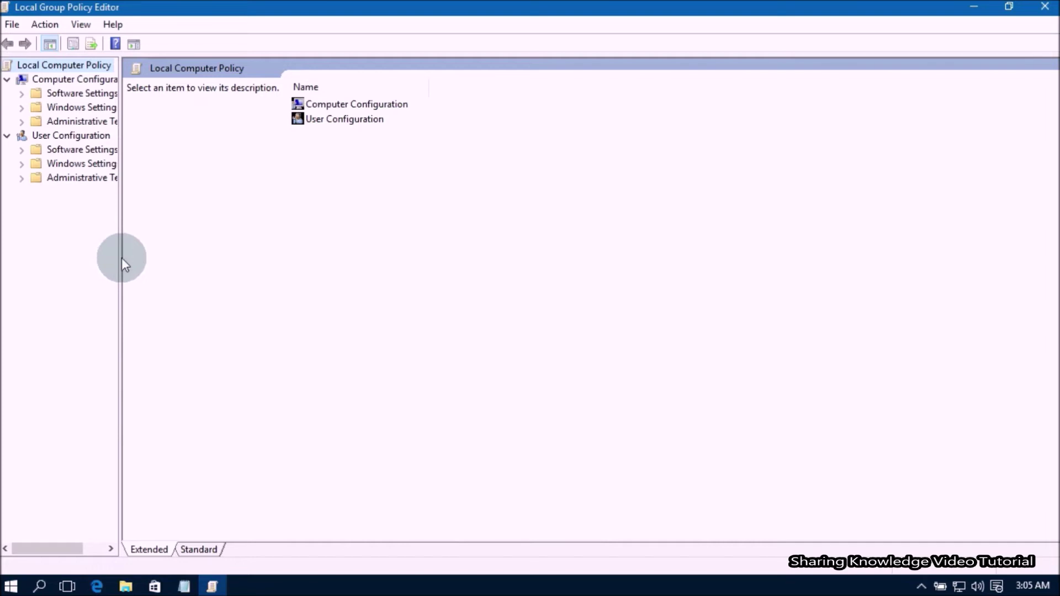
drag(119, 258, 253, 265)
click(6, 136)
click(6, 137)
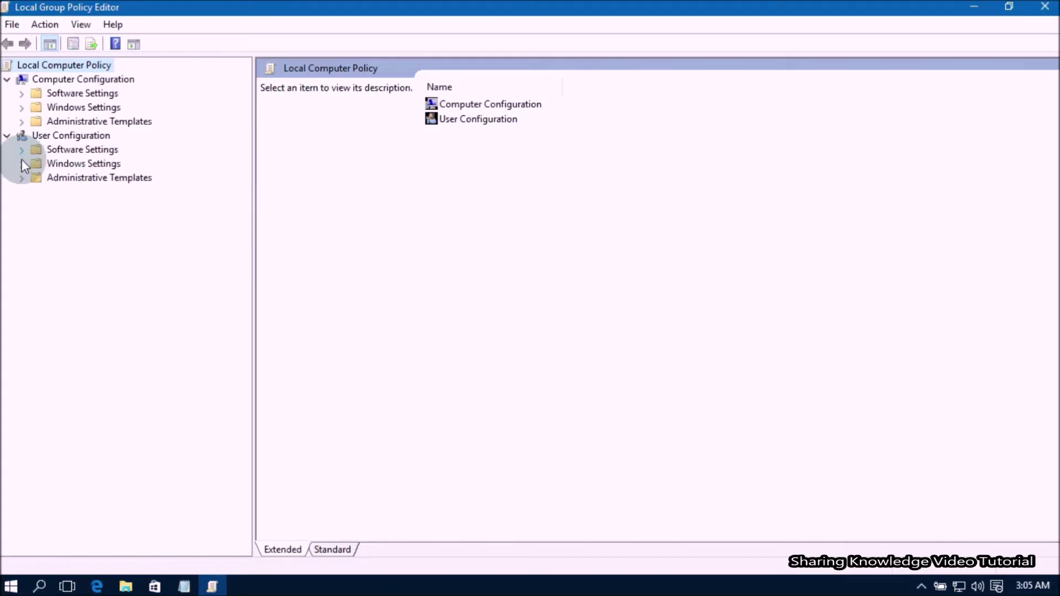
click(21, 178)
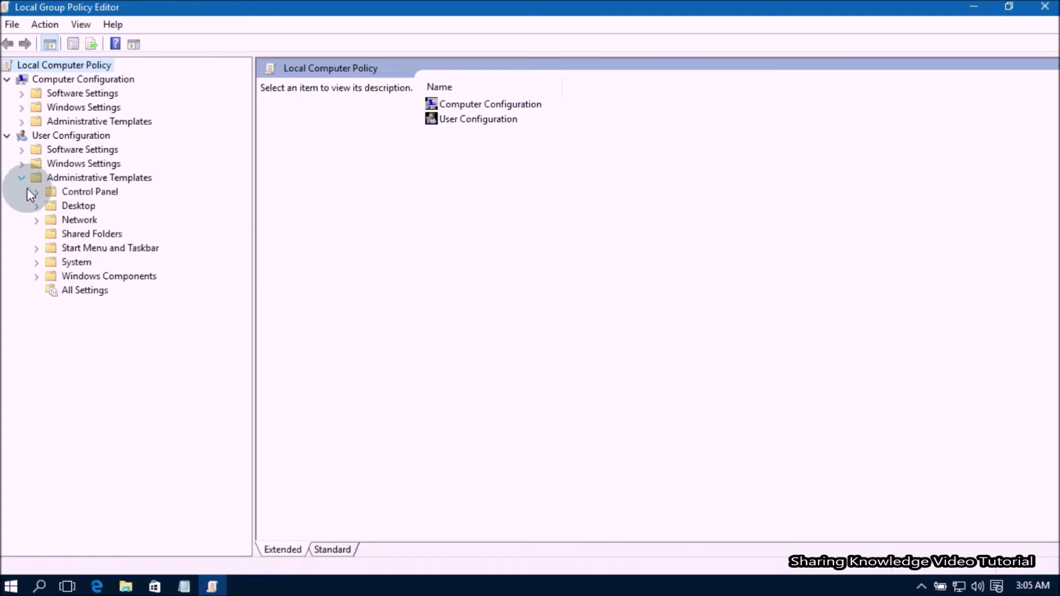
click(36, 192)
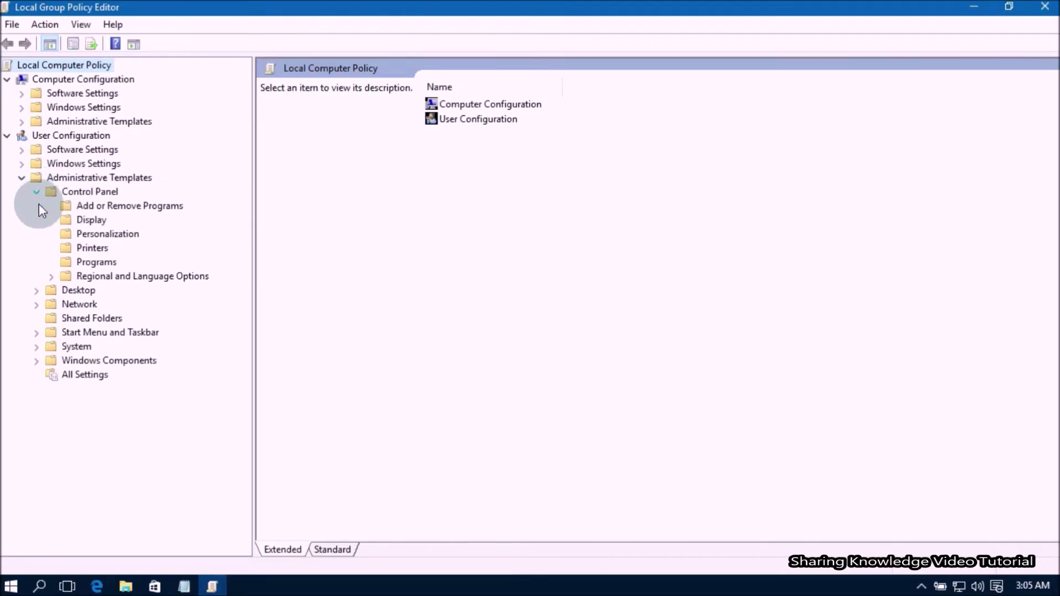
click(89, 262)
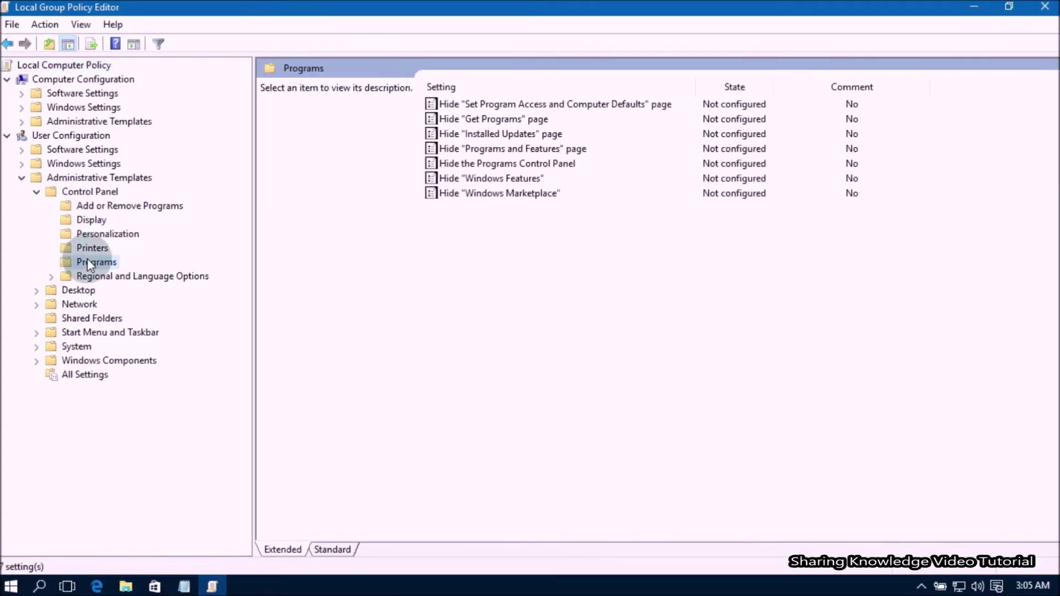
- Set the Hide "Windows Features" policy to Disabled and apply it
click(476, 177)
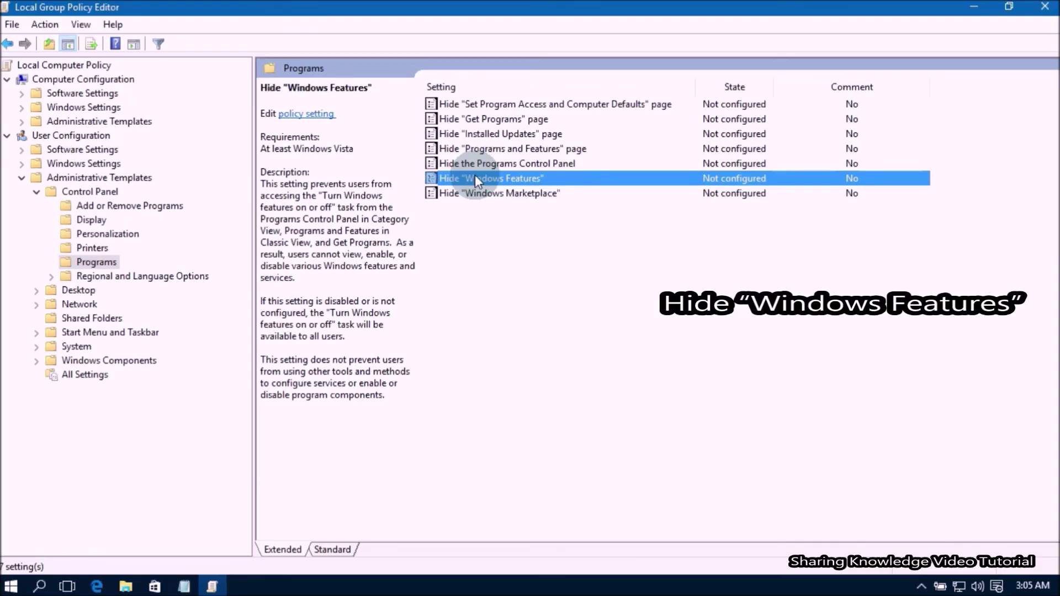
double_click(474, 178)
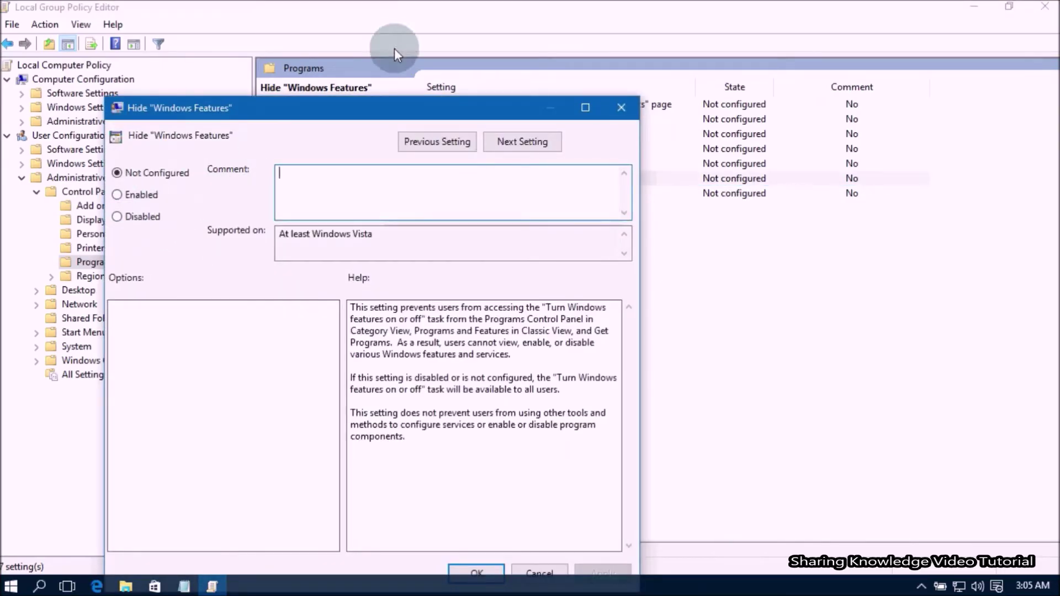
drag(388, 111, 424, 59)
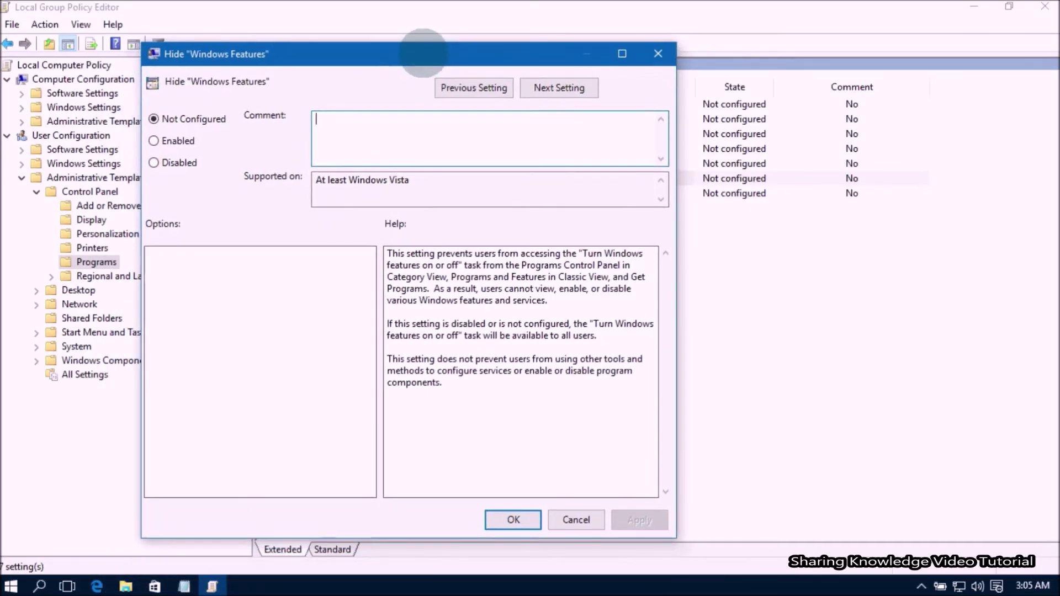
click(156, 163)
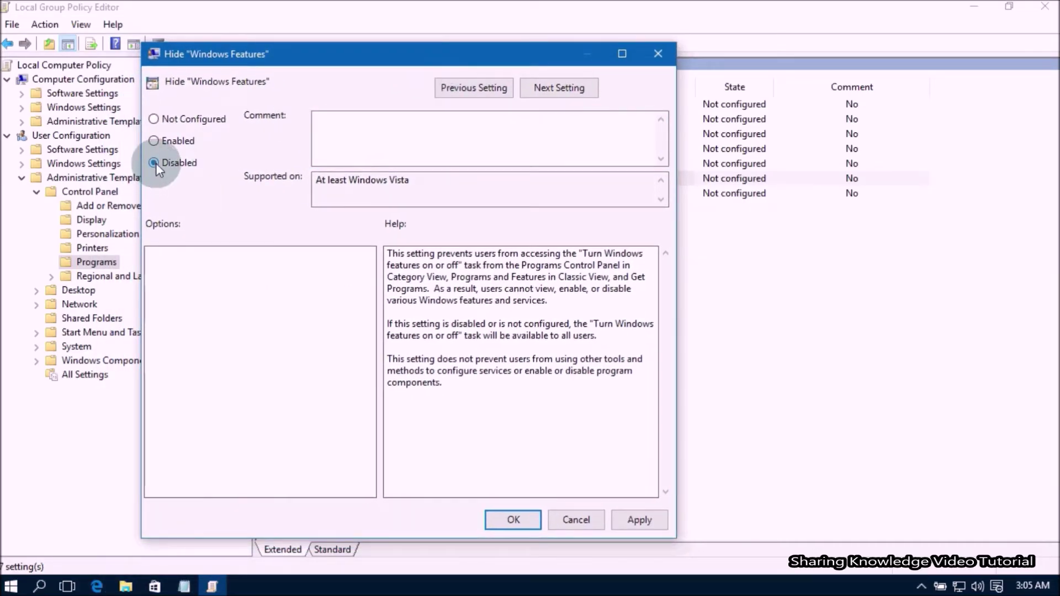
click(652, 520)
click(514, 520)
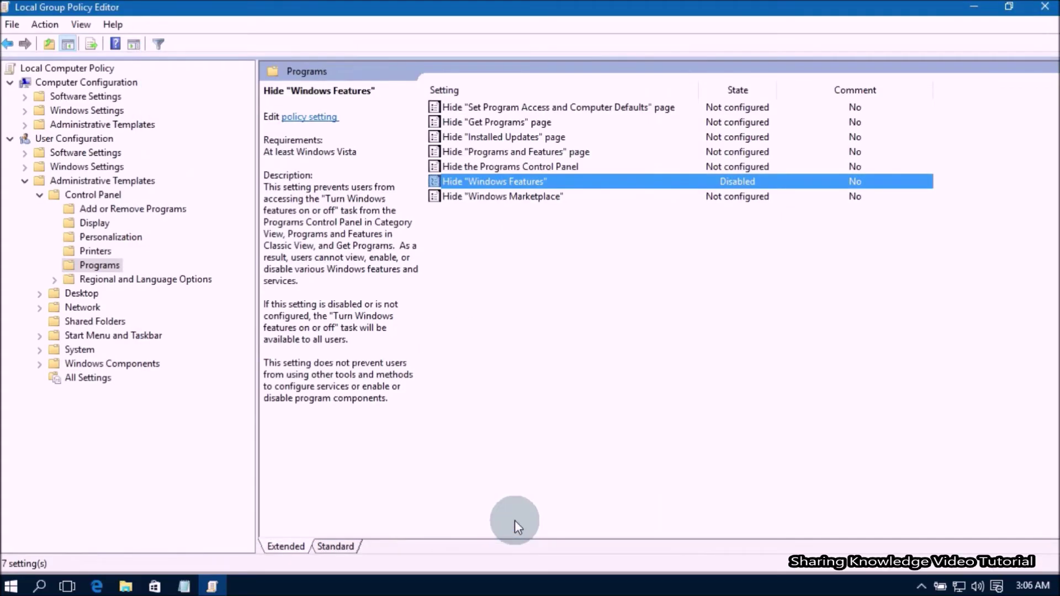
- Collapse the policy tree branches and close the Local Group Policy Editor
click(37, 193)
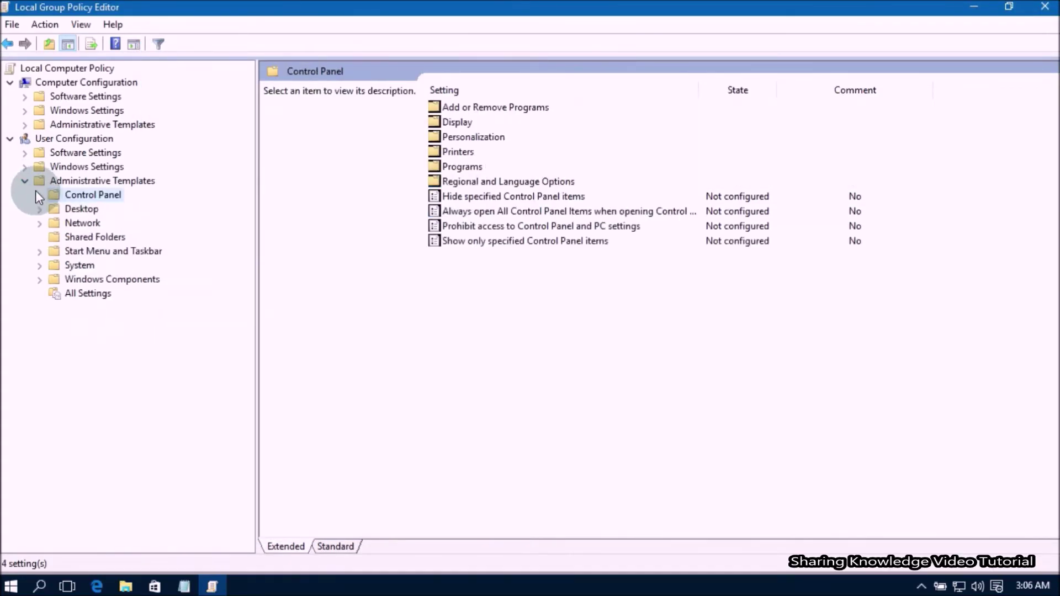
click(25, 180)
click(11, 139)
click(10, 84)
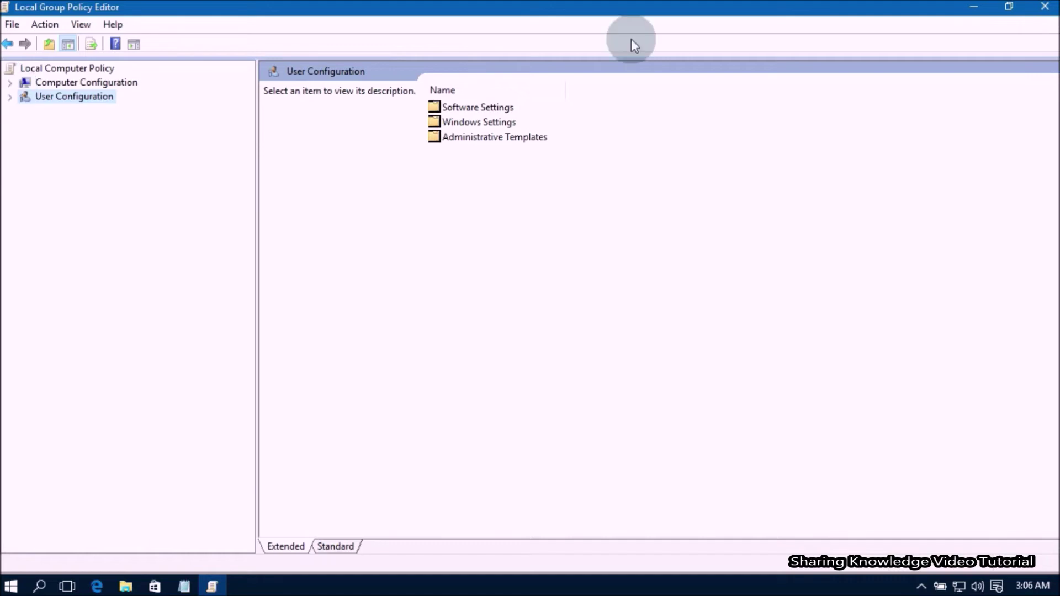
click(1044, 7)
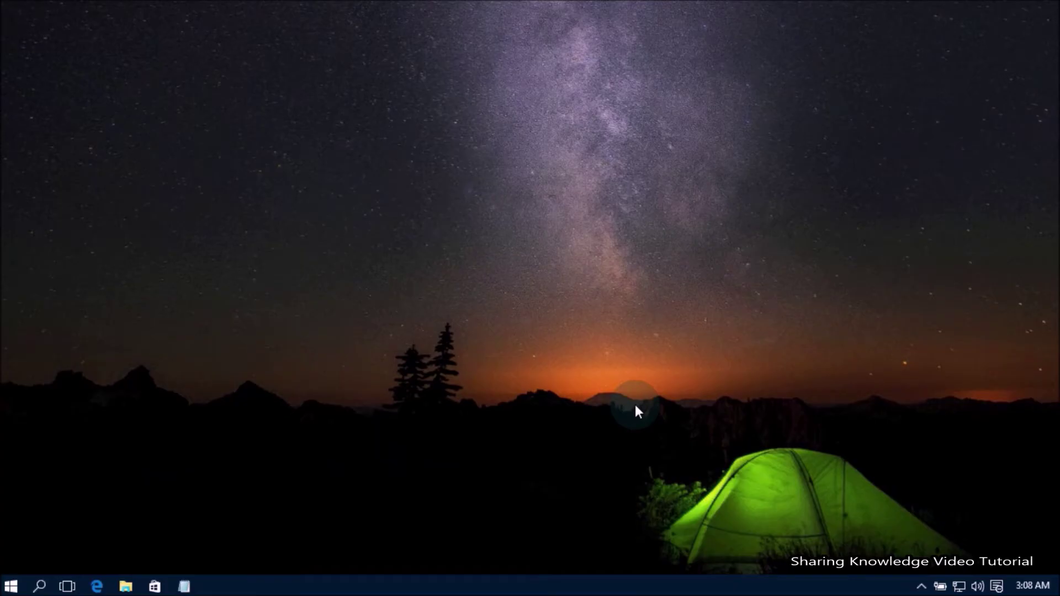
- Search 'restore point', open System Properties, and check System Restore, which has no restore points
key(super+s)
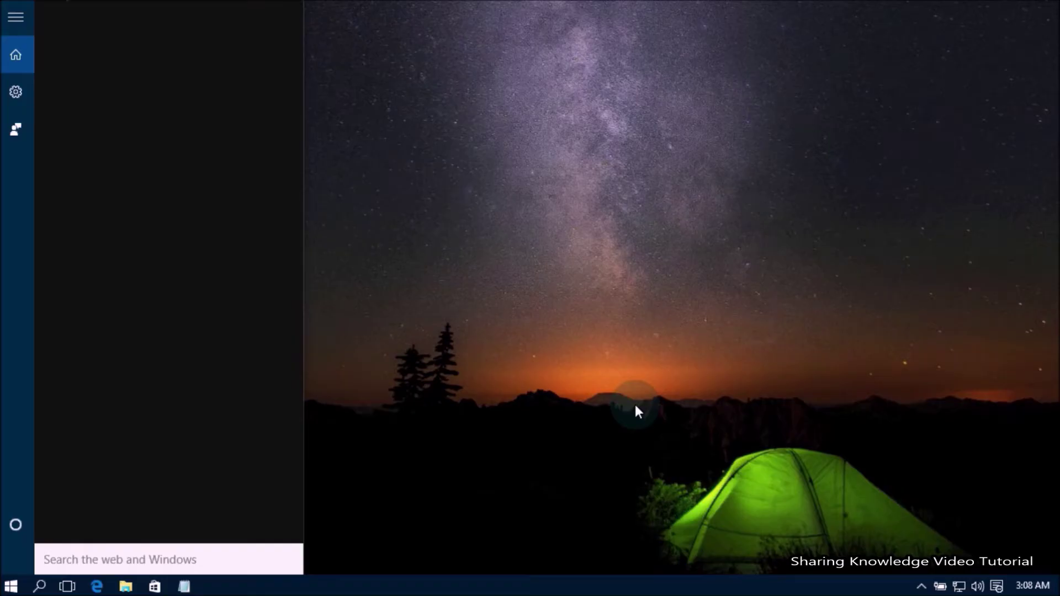
text(restore point)
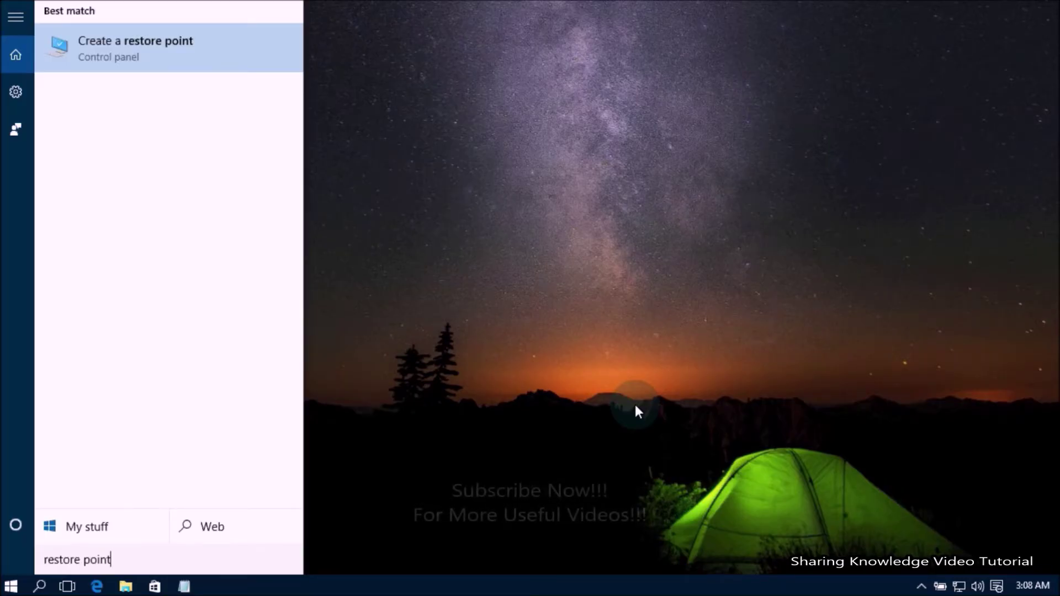
click(211, 55)
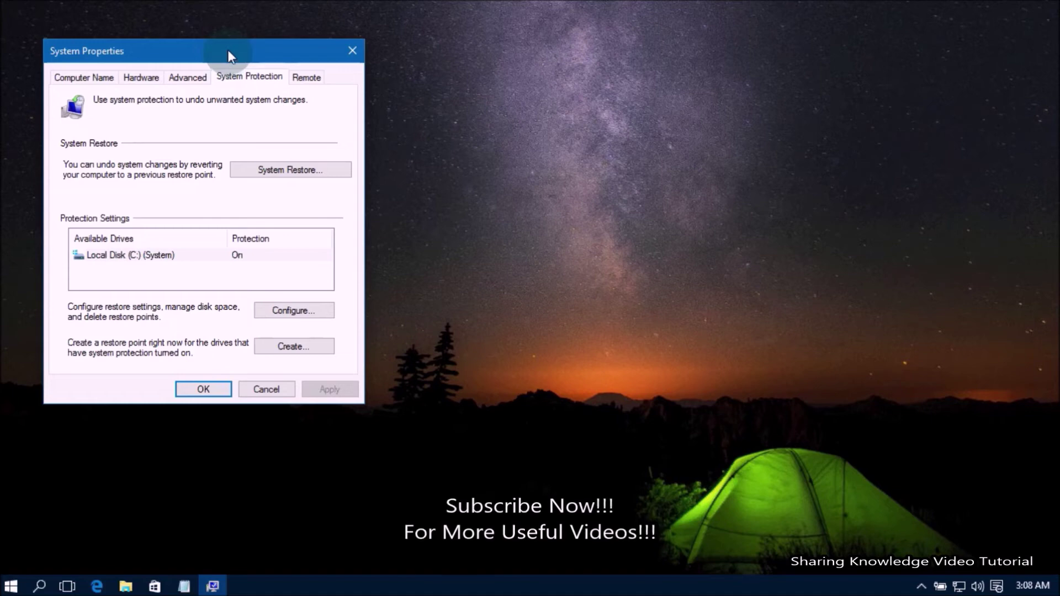
drag(228, 50, 399, 59)
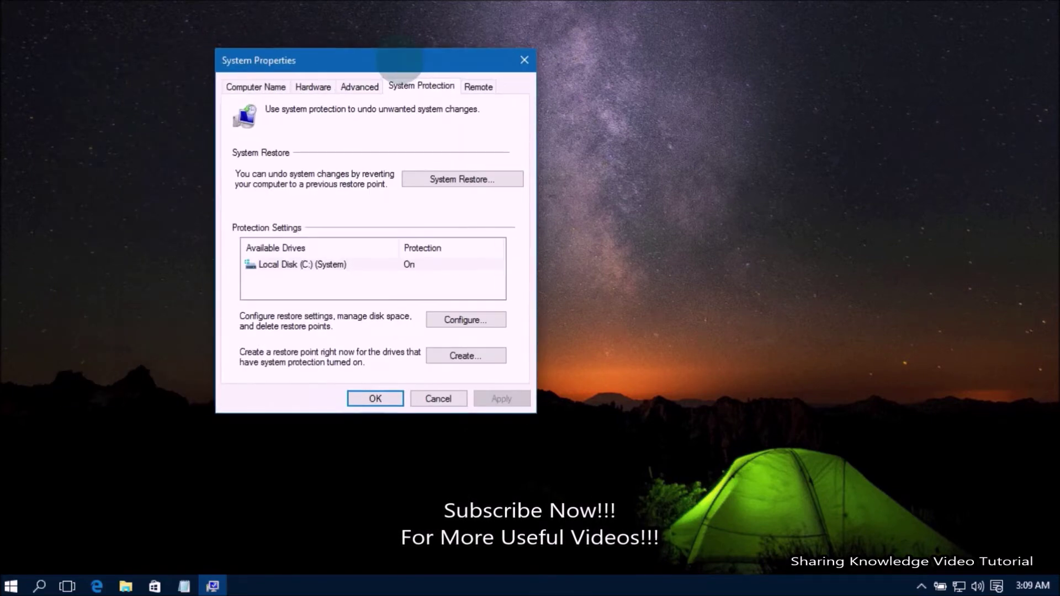
click(452, 182)
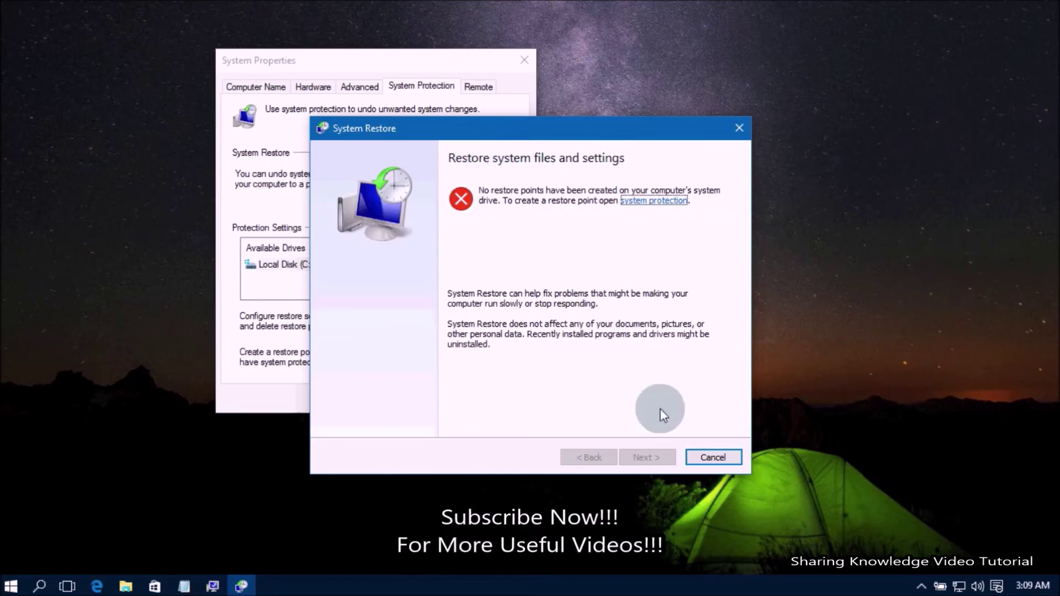
click(738, 130)
- Begin creating a restore point, cancel it, and close System Properties
click(467, 362)
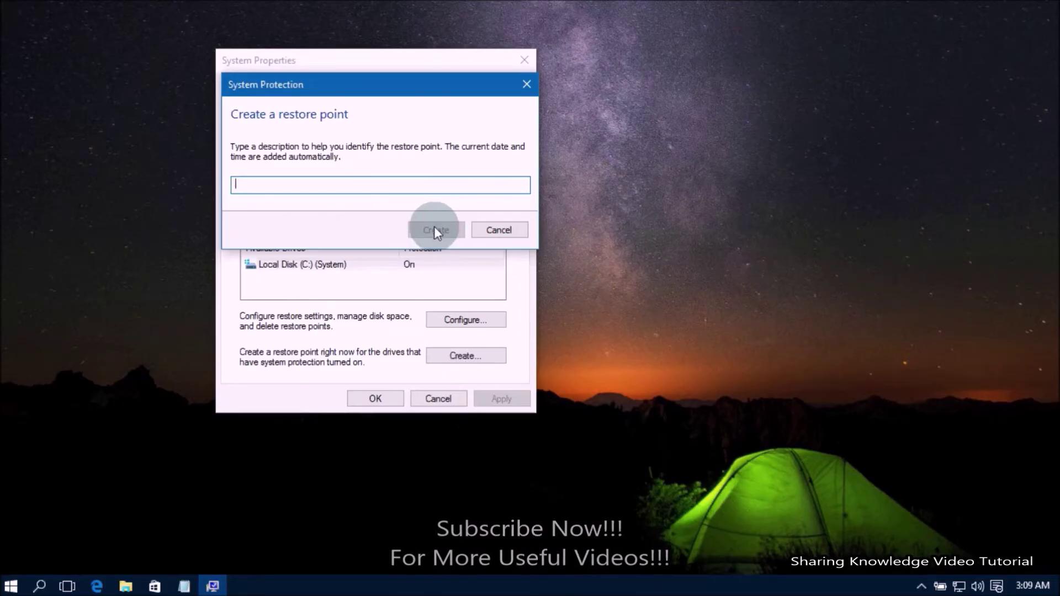
click(508, 231)
click(376, 398)
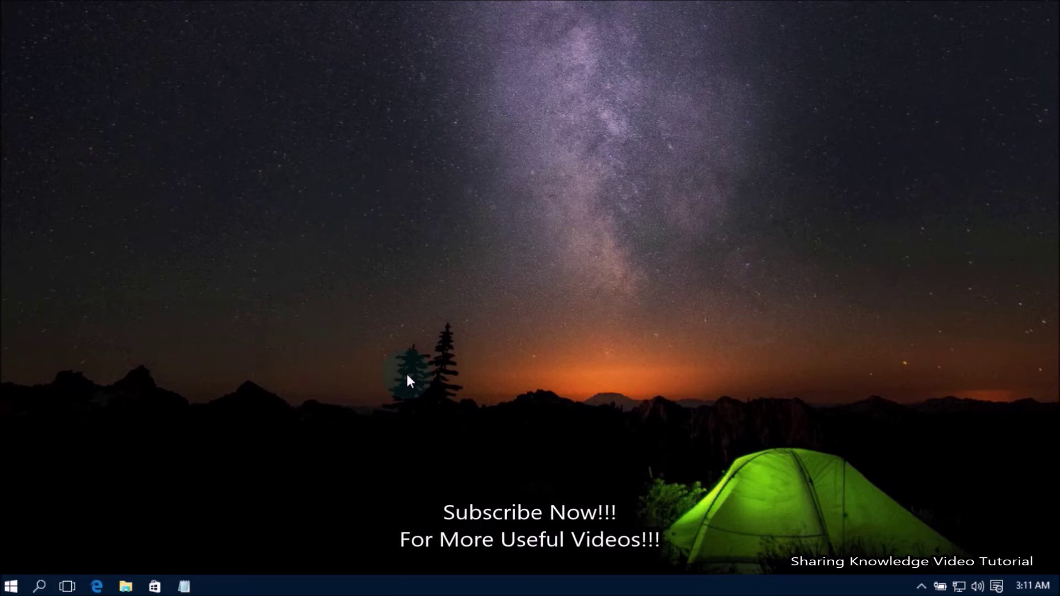
- Open Command Prompt as administrator from a 'cmd' search
key(super)
text(cmd)
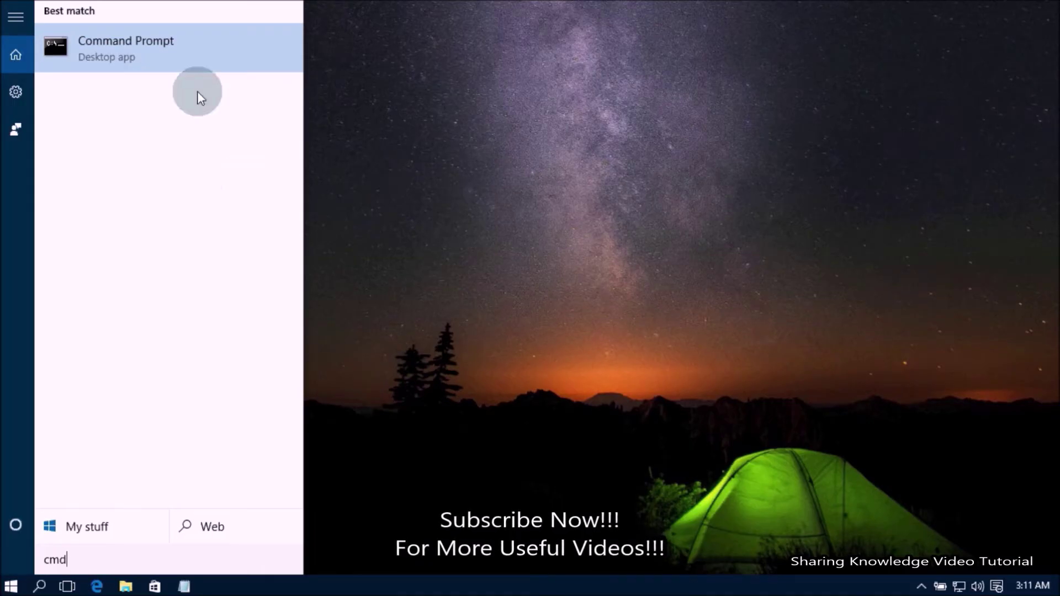
right_click(193, 60)
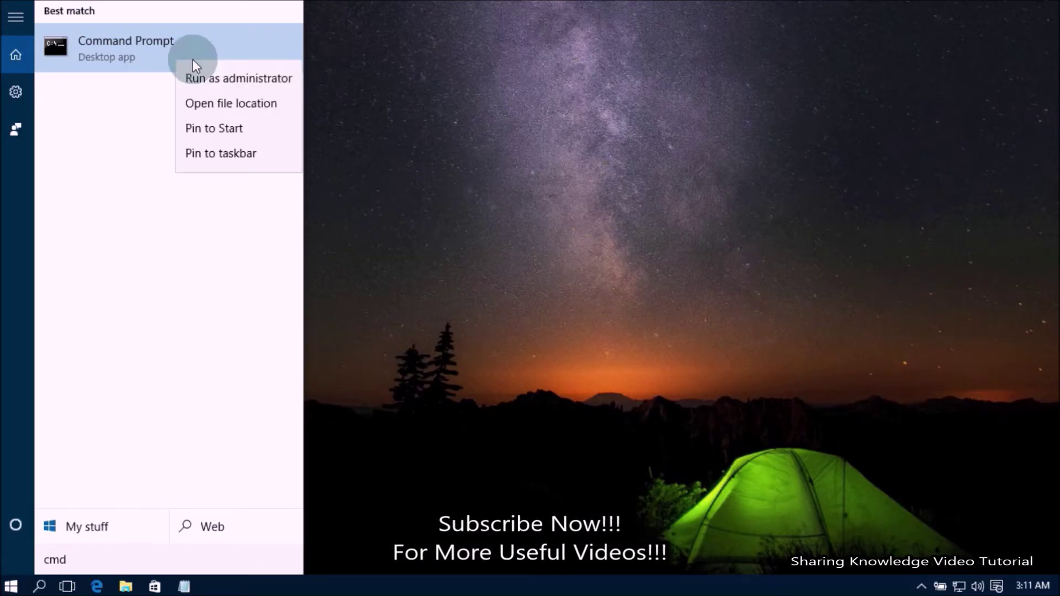
click(206, 84)
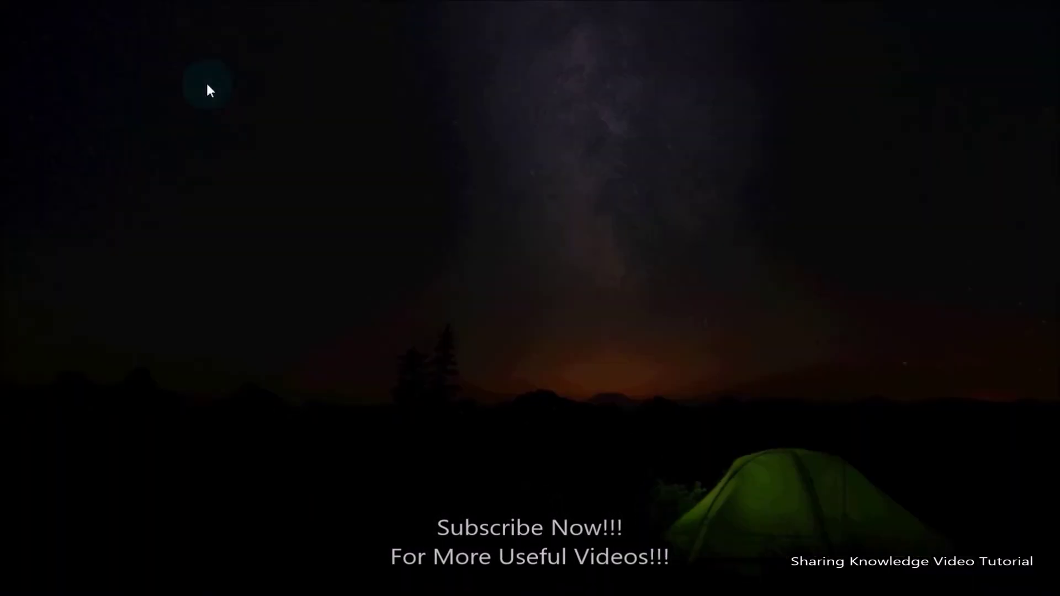
click(610, 317)
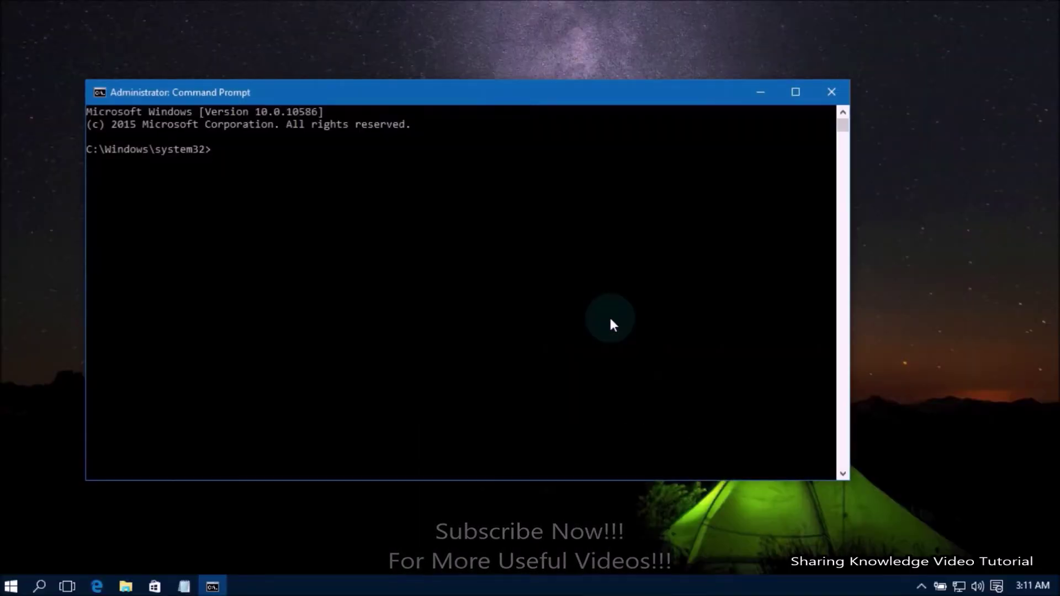
drag(578, 94, 649, 72)
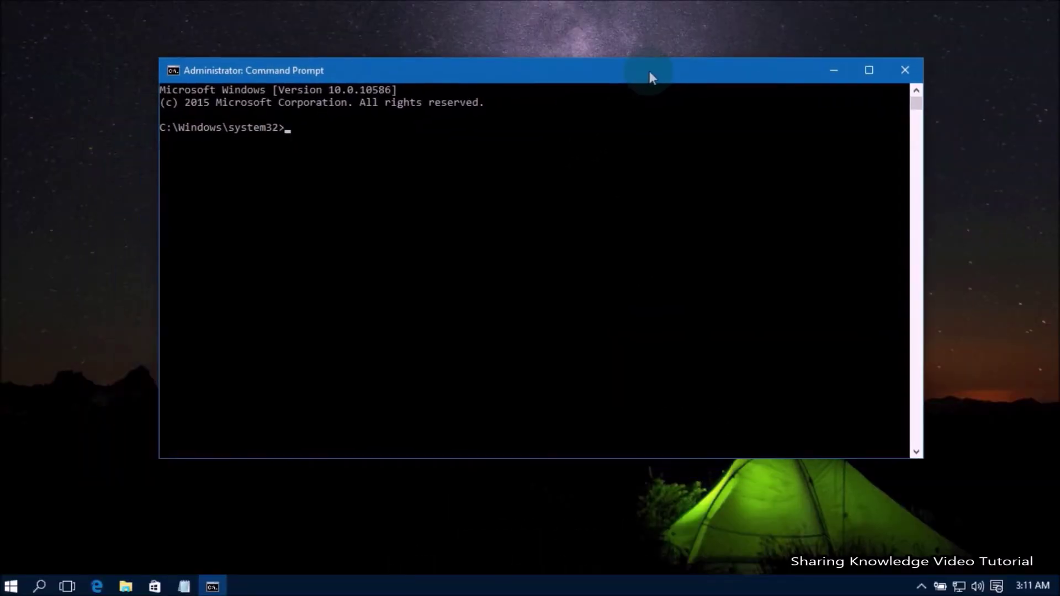
- Run sfc /scannow, then exit the console once it reports no integrity violations
text(sfc /scannow)
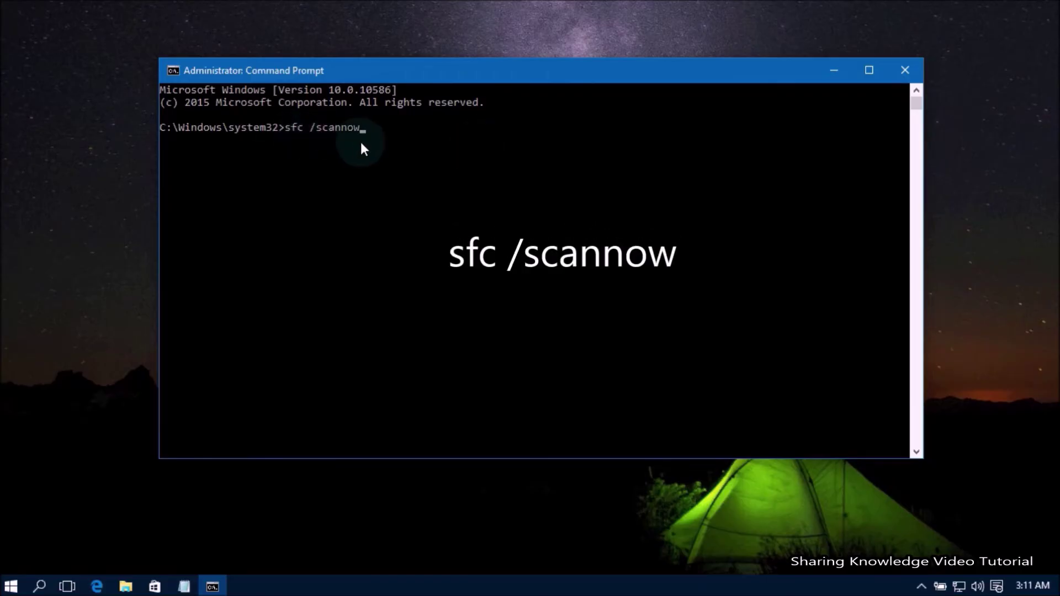
key(Return)
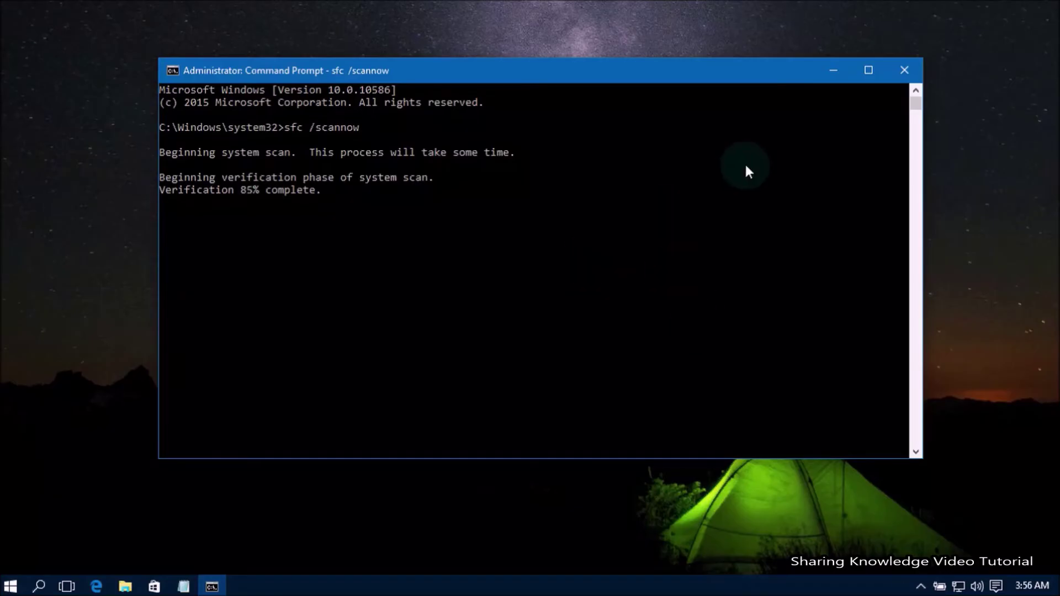
click(448, 249)
text(exit)
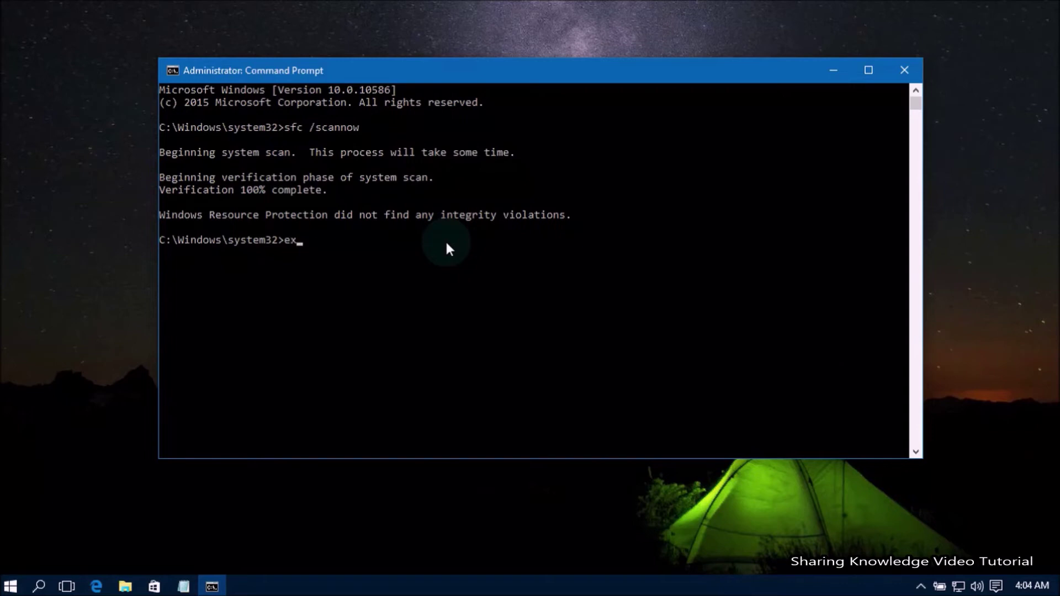
key(Return)
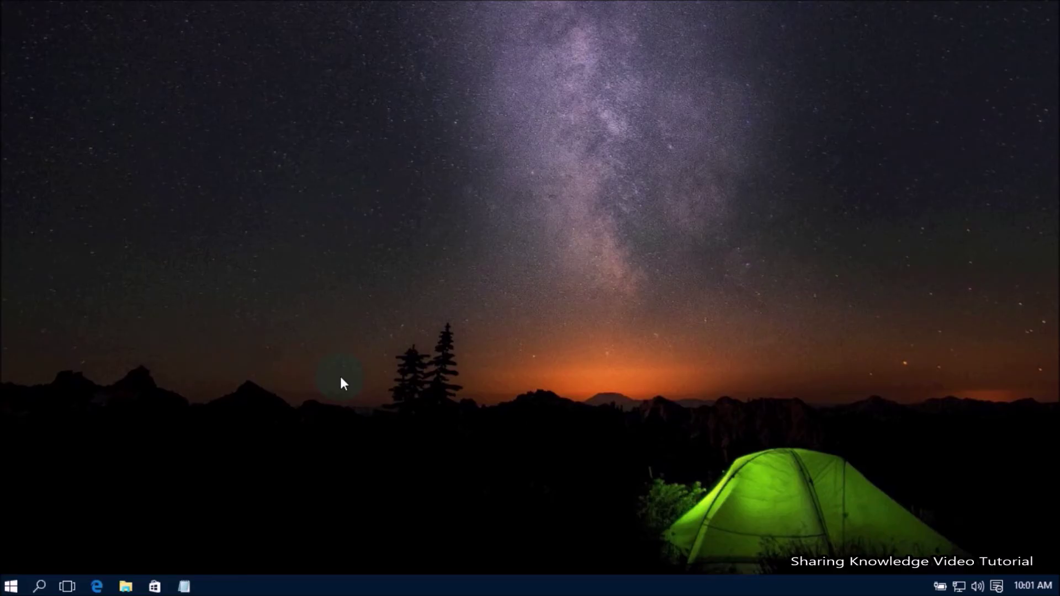
- Open an elevated Command Prompt and run DISM /Online /Cleanup-Image /RestoreHealth
key(super)
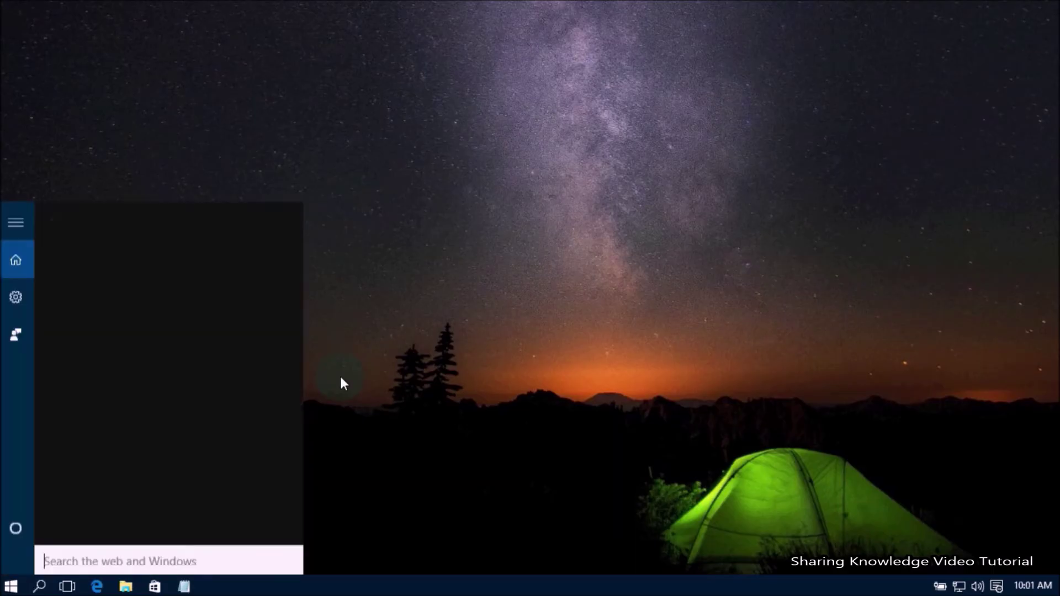
text(cmdd)
key(BackSpace)
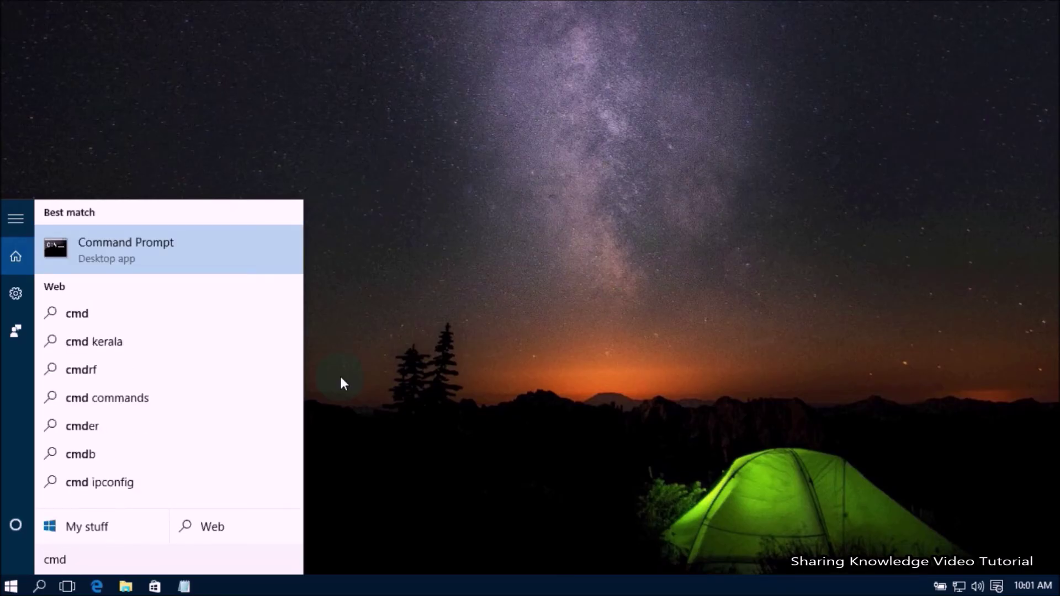
right_click(123, 243)
click(171, 260)
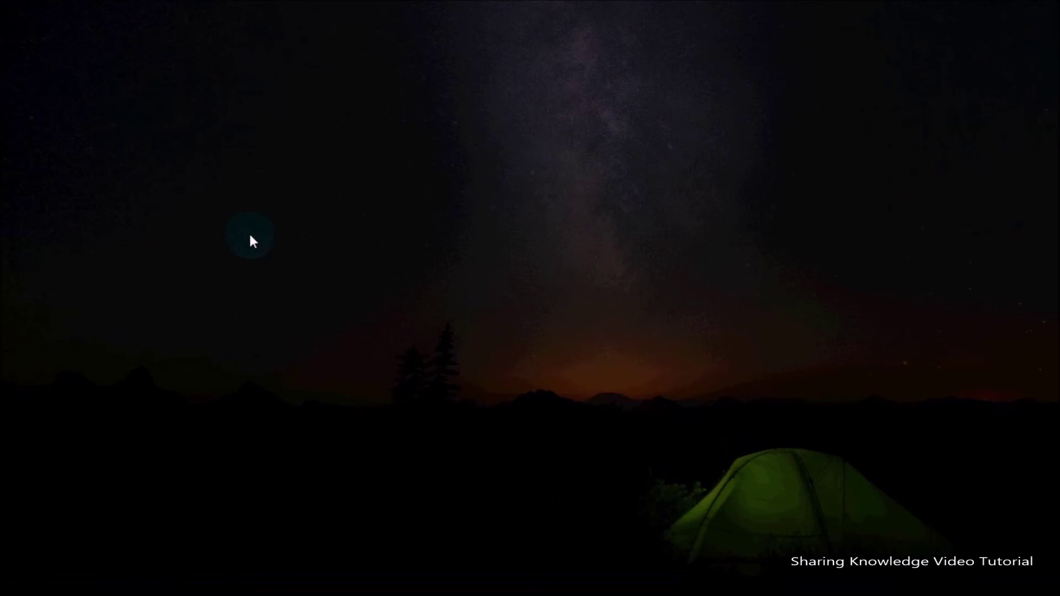
click(599, 313)
drag(413, 71, 487, 73)
text(DISM /Online /Cleanup-Image /RestoreHealth)
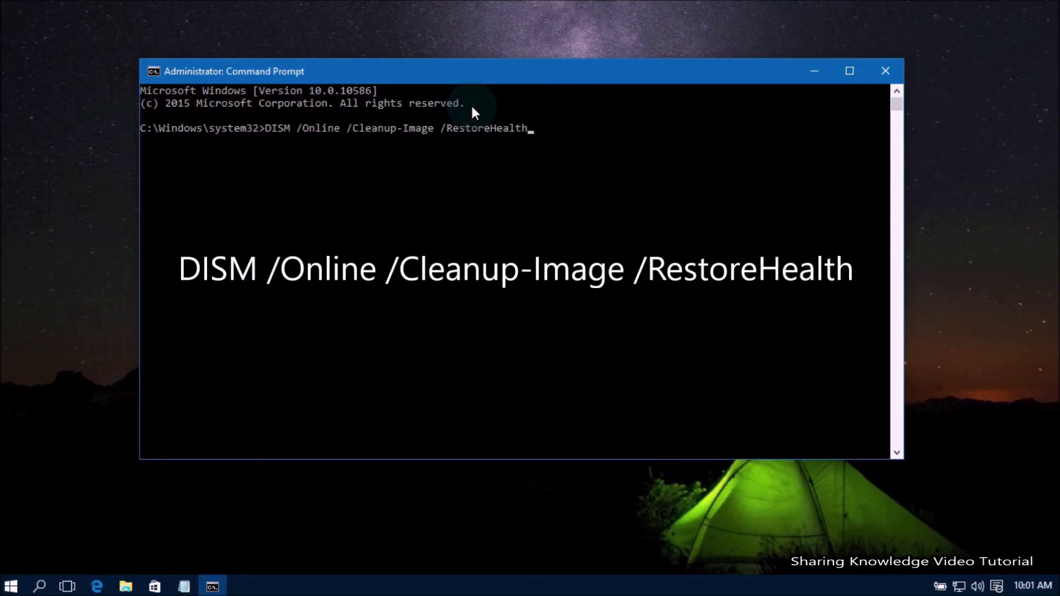
key(Return)
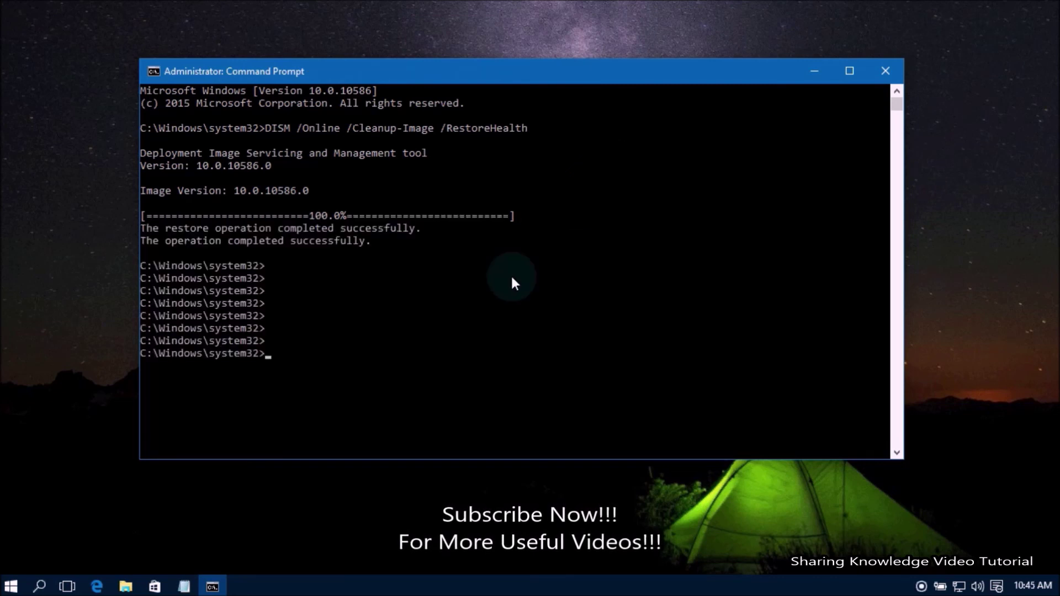
- Exit the console and launch optionalfeatures.exe to reopen Windows Features
text(exit)
key(Return)
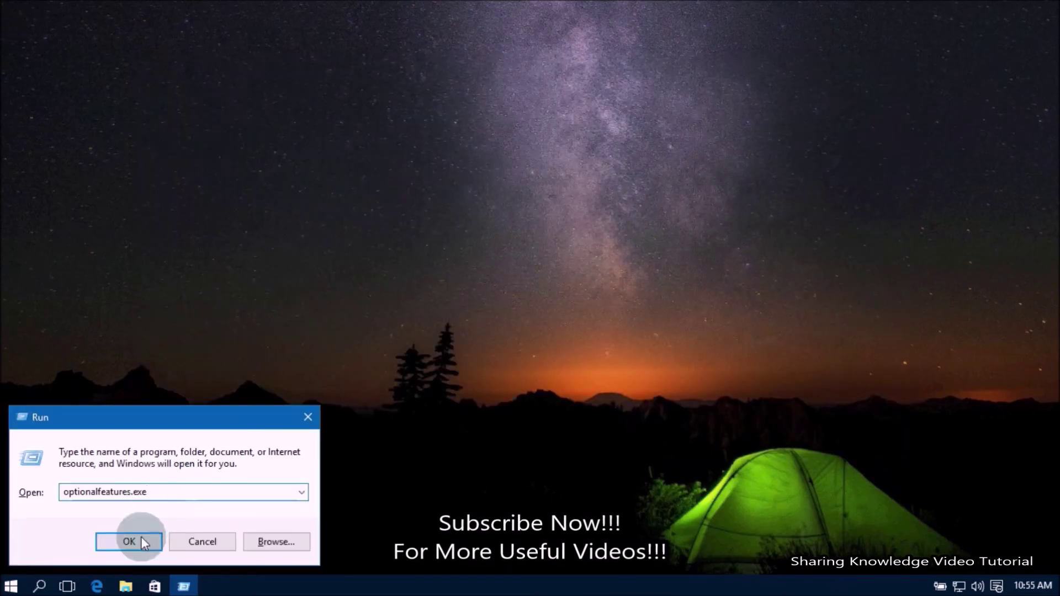
click(141, 536)
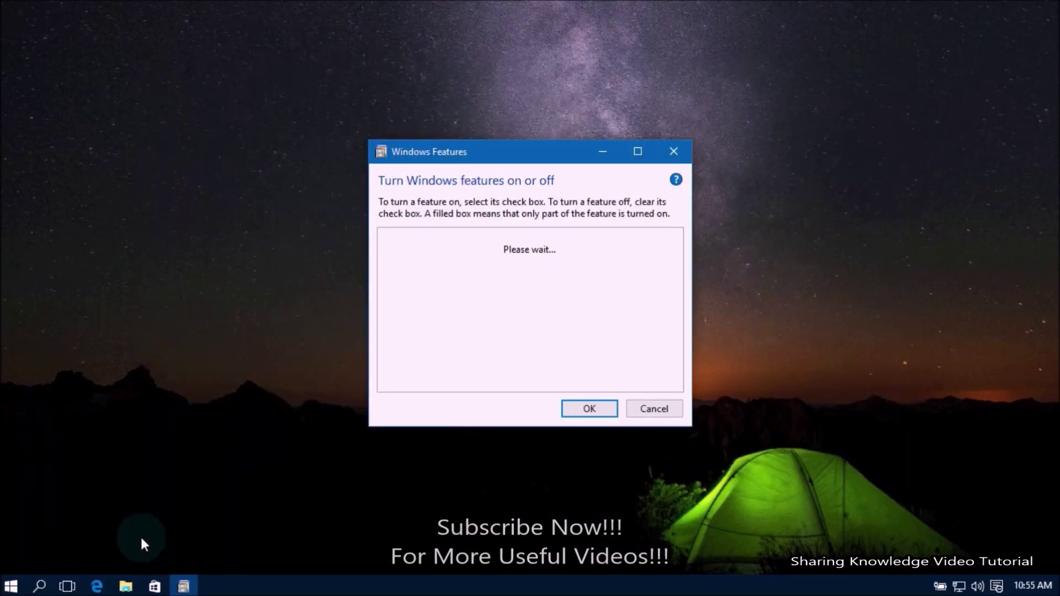